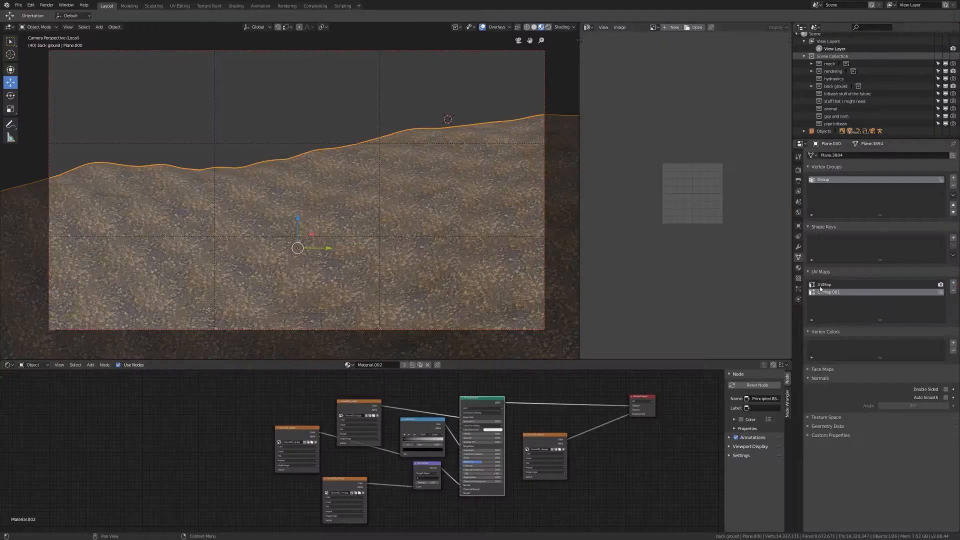
- Reposition and rotate all of the ground plane's UVs in the UVMap.001 layer, returning to Object Mode
key(Tab)
key(g)
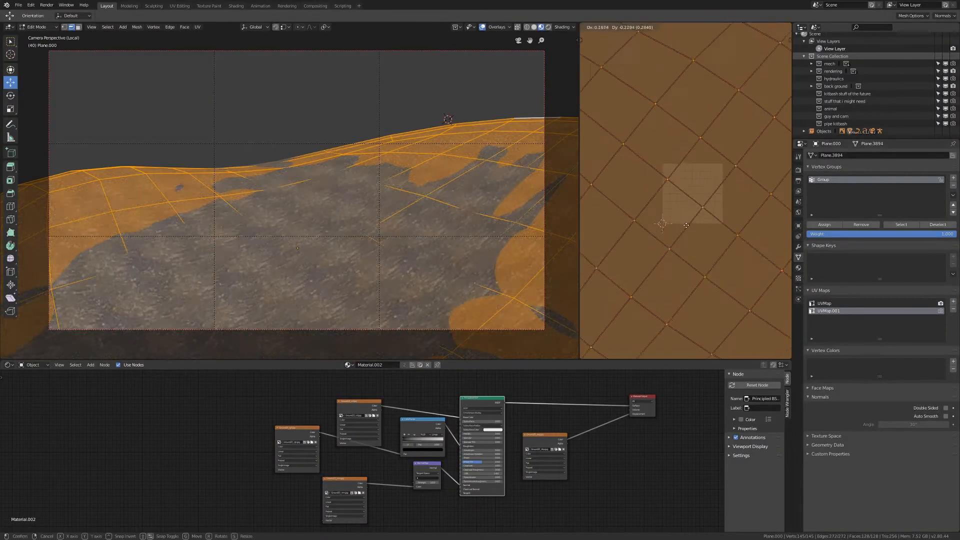
click(686, 230)
key(r)
click(737, 296)
key(ctrl+Tab)
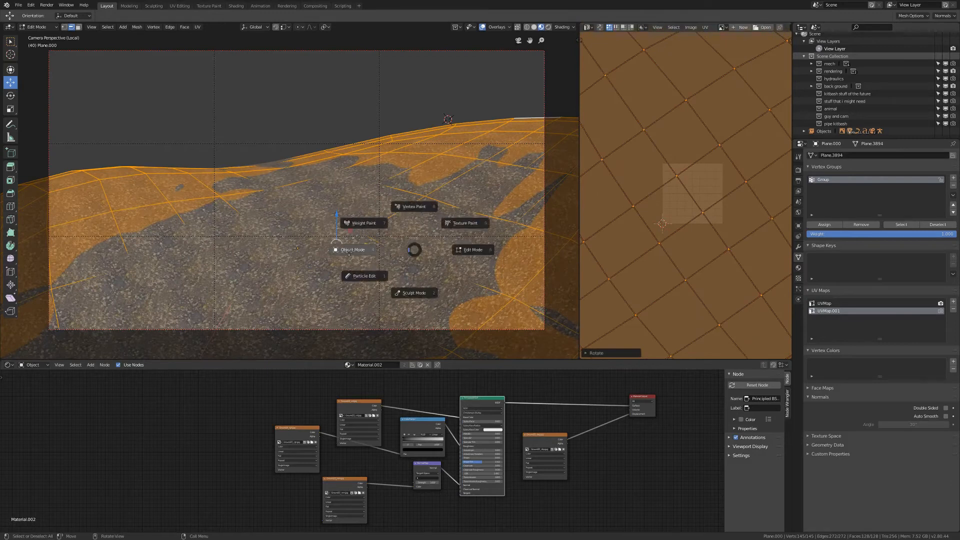
click(350, 254)
- Add a Noise Texture node to the ground material and preview its Fac output on the terrain
middle_drag(249, 470, 327, 528)
key(shift+a)
mouse_move(206, 425)
click(265, 393)
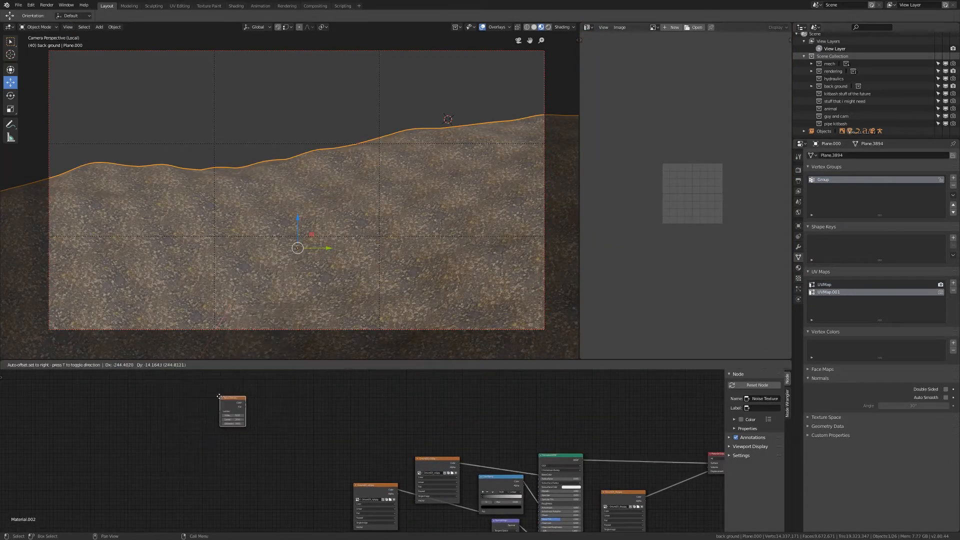
click(216, 400)
ctrl+shift+click(216, 400)
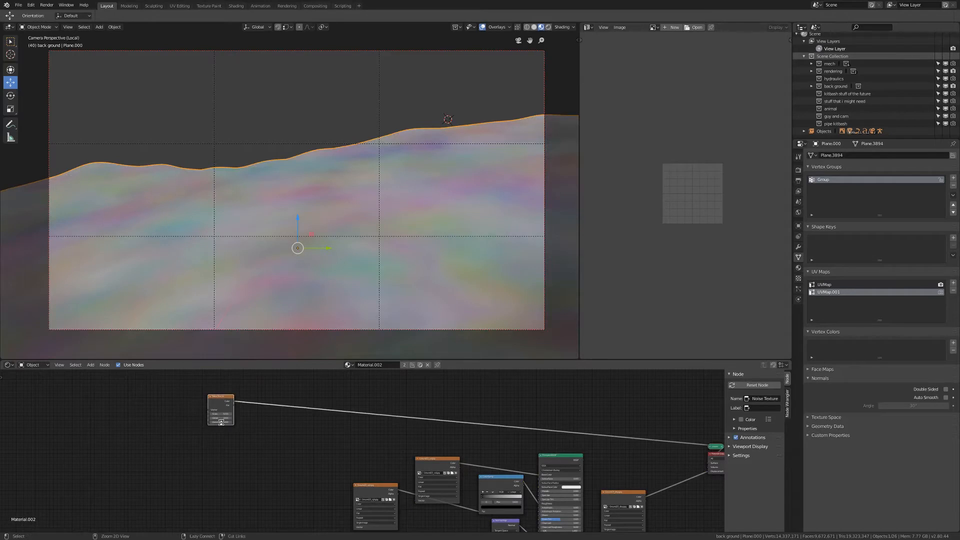
scroll(221, 423, up, 4)
middle_drag(221, 422, 304, 490)
ctrl+shift+click(325, 450)
- Insert a ColorRamp after the noise's Fac output, tighten its stops with the white one at 0.855, and use Ease interpolation
key(shift+a)
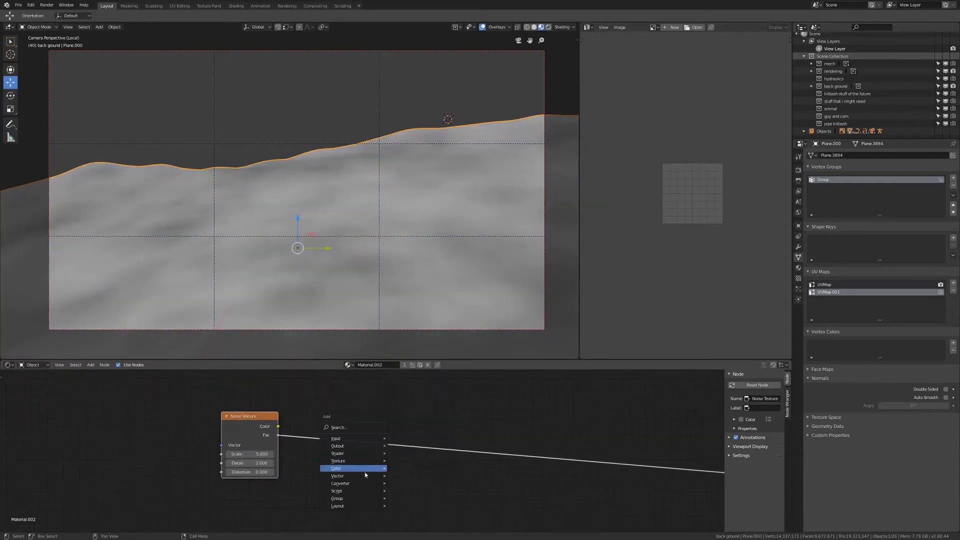
mouse_move(356, 483)
click(403, 402)
click(362, 395)
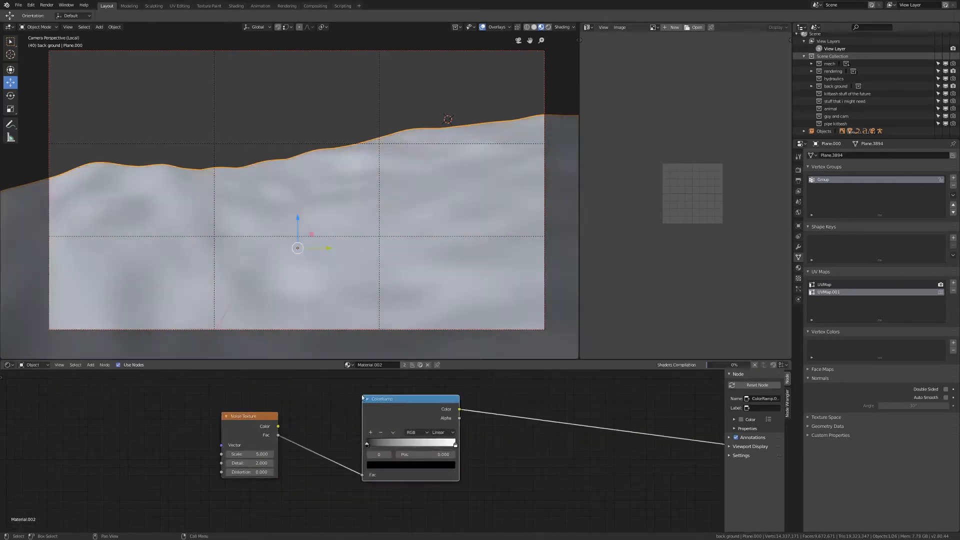
drag(368, 445, 443, 444)
click(436, 433)
click(447, 424)
scroll(362, 447, up, 2)
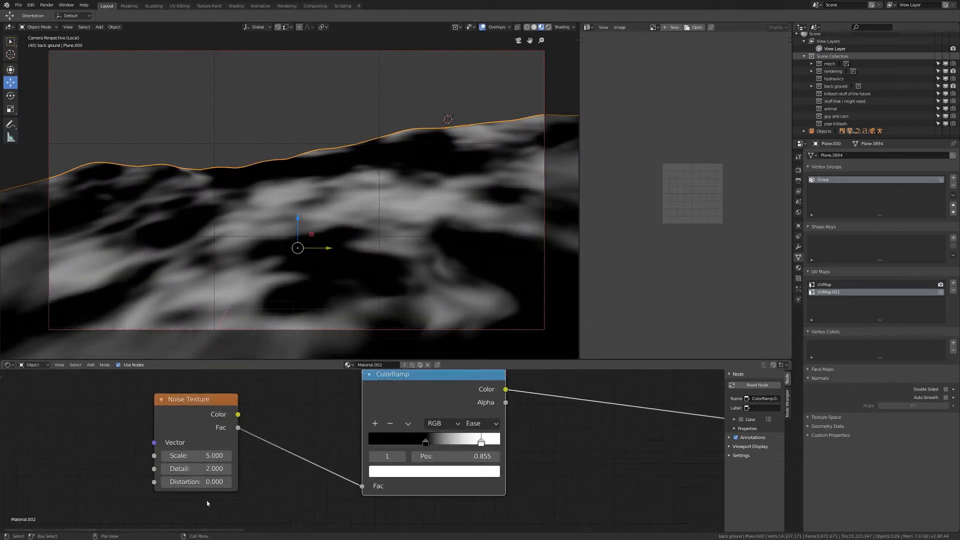
- Set the Noise Texture's detail to 3 and save the file
double_click(251, 462)
text(3)
key(Return)
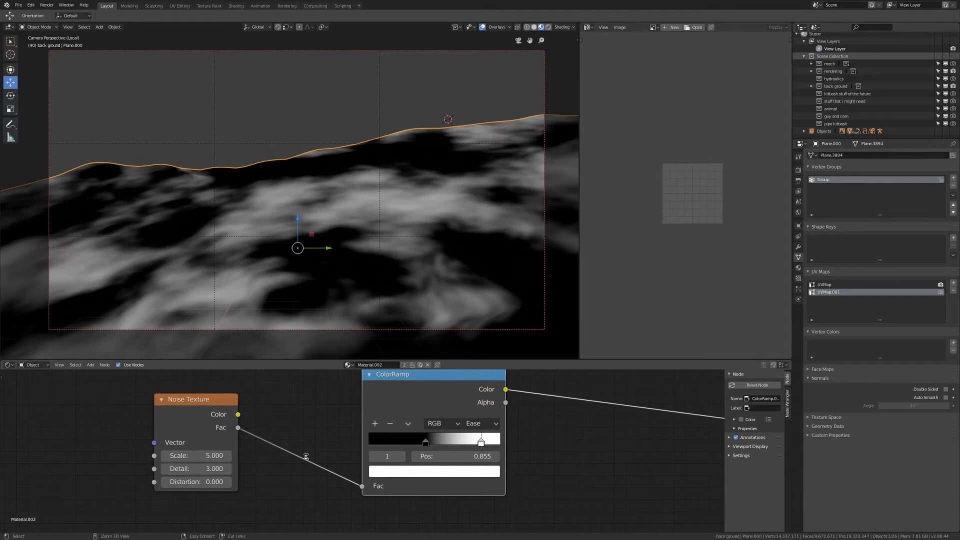
key(ctrl+s)
- Maximize the shader editor and add a UV Map node set to UVMap below the noise nodes
key(ctrl+space)
scroll(478, 445, down, 3)
scroll(478, 445, down, 4)
middle_drag(479, 445, 409, 362)
key(shift+a)
mouse_move(113, 341)
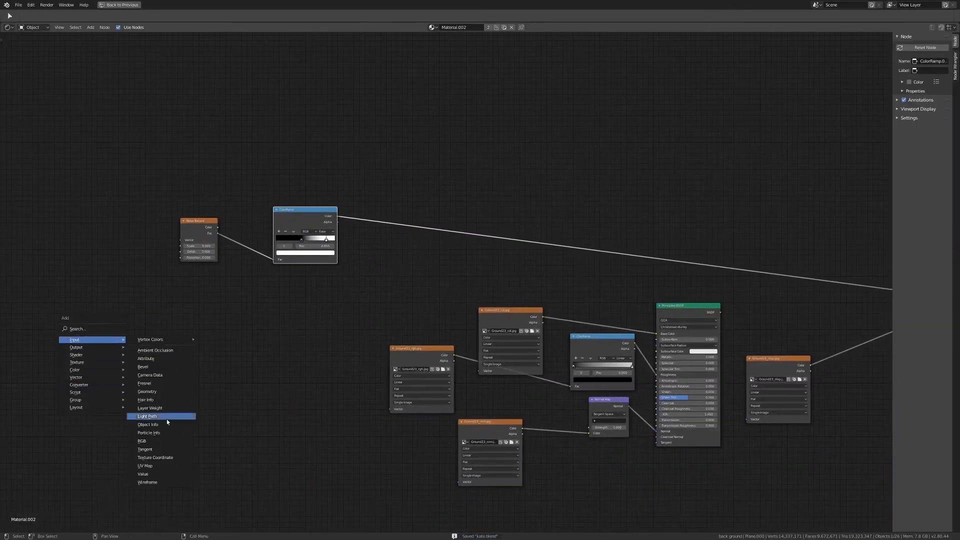
click(172, 465)
click(155, 295)
middle_drag(129, 351, 199, 358)
scroll(199, 358, up, 4)
click(259, 316)
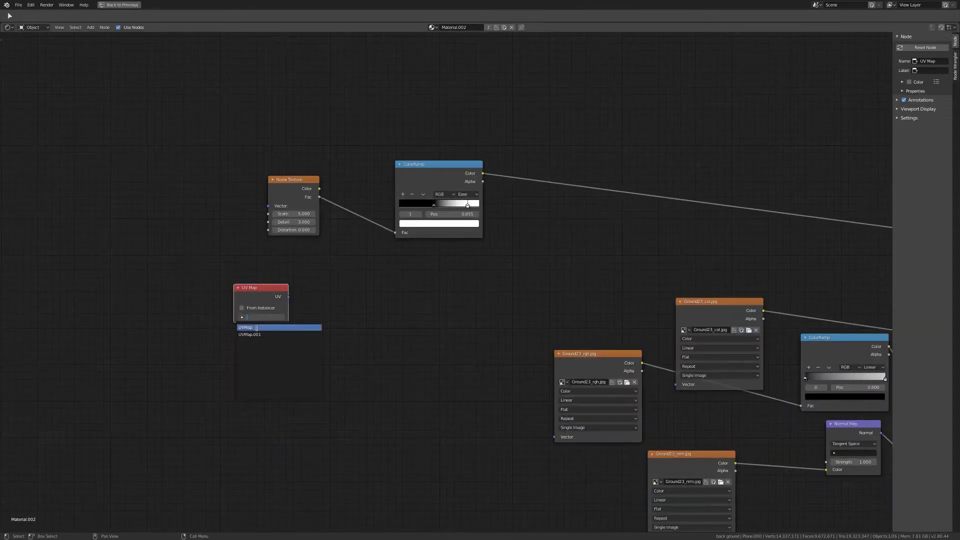
click(258, 328)
- Duplicate the UV Map node, set the copy to UVMap.001, and reposition the two nodes together
key(shift+d)
click(263, 354)
click(249, 366)
click(254, 383)
scroll(262, 359, down, 2)
drag(238, 275, 315, 334)
key(g)
click(343, 388)
- Route the Principled BSDF back to the Material Output, move the Ground23 colour texture up, and duplicate it just below
scroll(345, 387, down, 4)
middle_drag(490, 380, 254, 361)
ctrl+shift+click(545, 272)
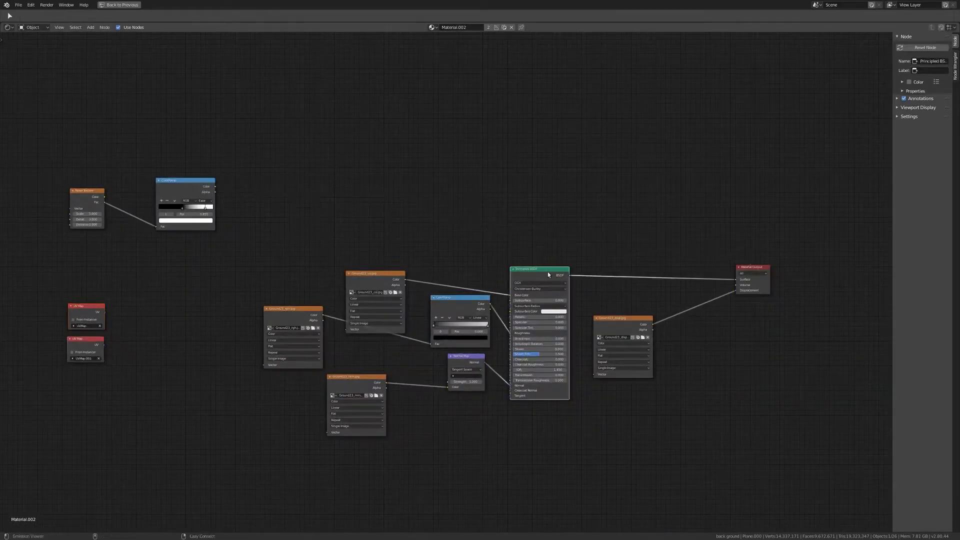
drag(375, 273, 359, 152)
key(shift+d)
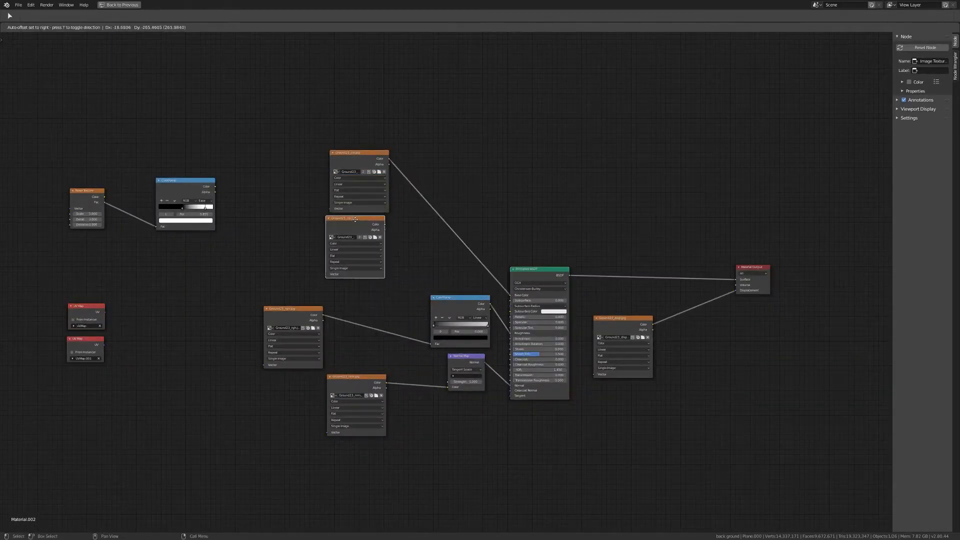
click(354, 217)
- Spread out the normal texture, Normal Map, displacement texture and Material Output nodes to make room for duplicates
drag(352, 384, 319, 475)
drag(466, 356, 458, 457)
drag(625, 318, 664, 326)
drag(766, 291, 826, 278)
- Duplicate the roughness, normal and displacement image textures, placing each copy below its original
click(288, 310)
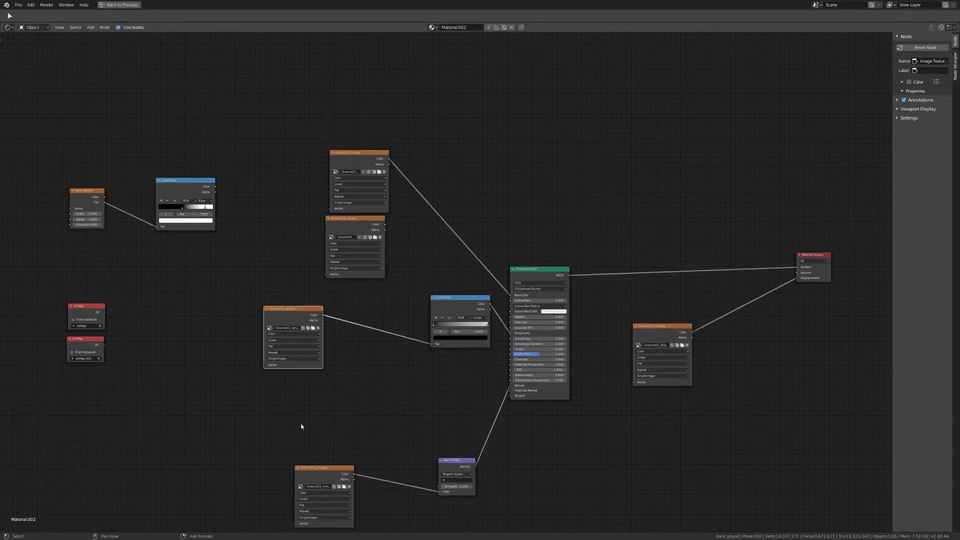
shift+click(312, 469)
shift+click(652, 327)
middle_drag(483, 404, 475, 291)
key(shift+d)
click(473, 368)
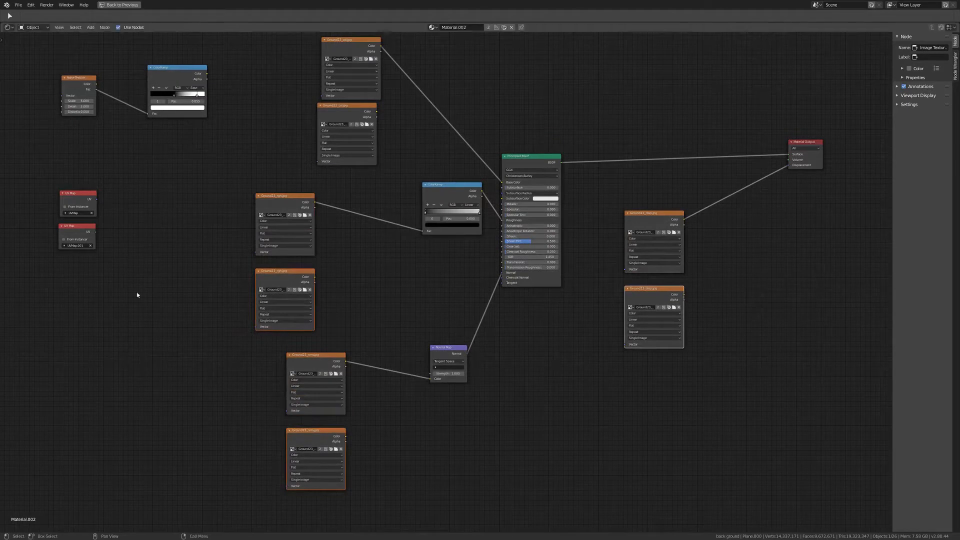
- Insert a Mix node into each of the colour, roughness, normal and displacement texture links
middle_drag(383, 161, 367, 199)
key(shift+a)
mouse_move(358, 207)
click(433, 249)
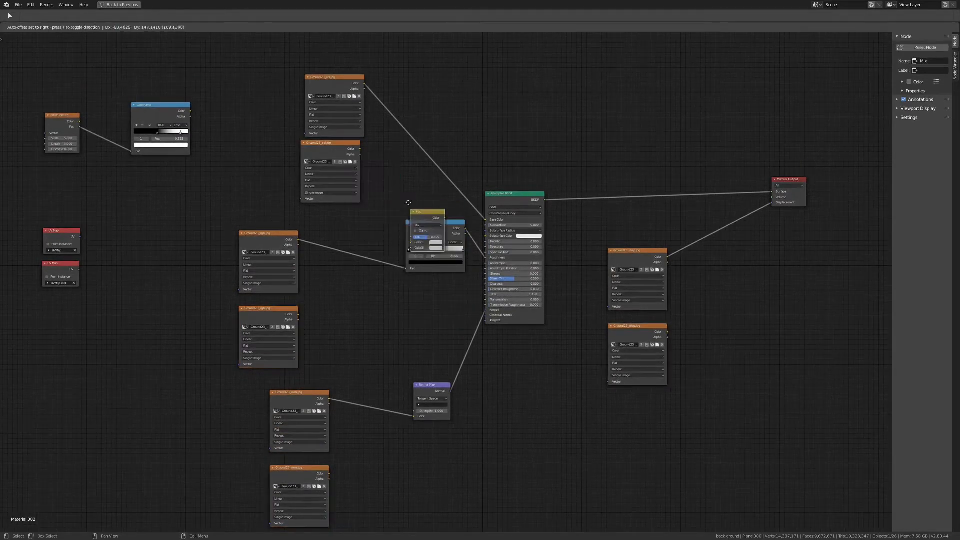
click(403, 137)
key(shift+d)
click(347, 244)
key(shift+d)
click(357, 480)
key(shift+d)
click(721, 269)
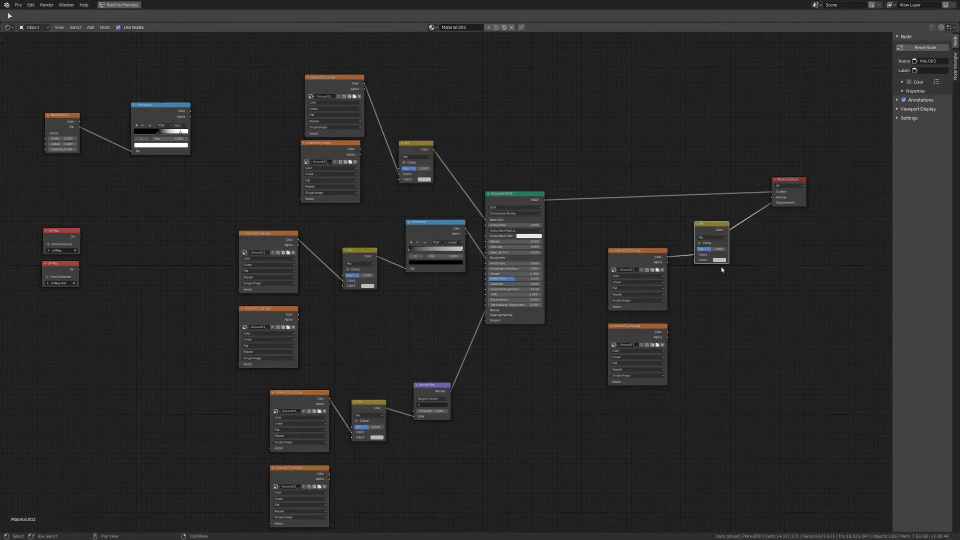
- Save the file, and connect UVMap to the first and UVMap.001 to the second colour and roughness textures
key(ctrl+s)
drag(82, 236, 120, 233)
scroll(172, 252, up, 5)
middle_drag(172, 252, 281, 314)
drag(146, 292, 477, 139)
drag(145, 340, 471, 235)
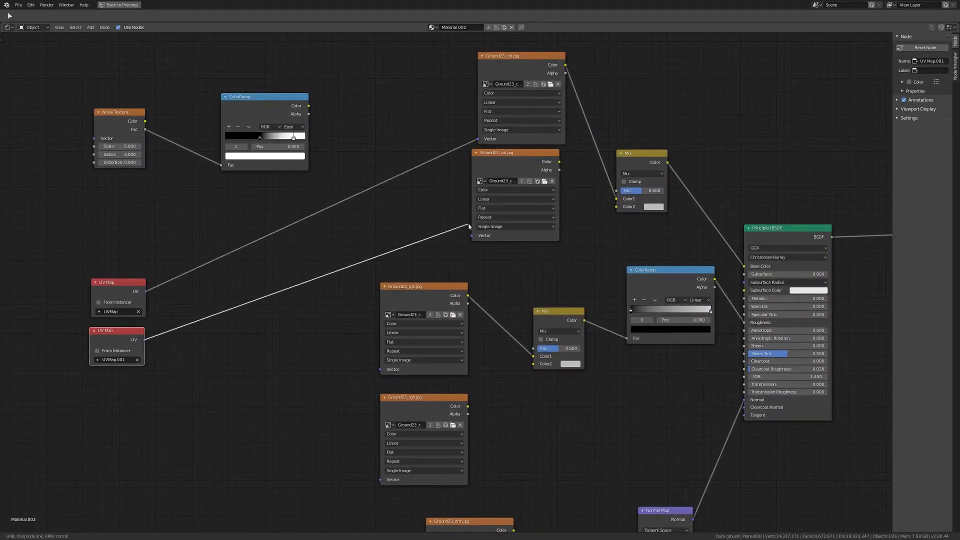
drag(146, 291, 380, 369)
drag(145, 341, 380, 479)
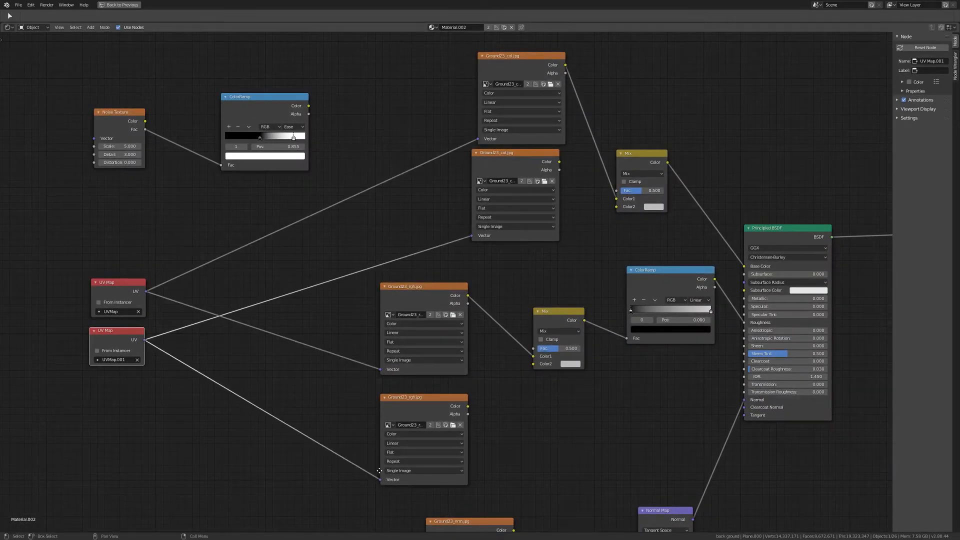
- Connect UVMap to the first normal texture and UVMap.001 to the second one
scroll(139, 376, down, 3)
middle_drag(140, 376, 179, 206)
drag(186, 143, 408, 385)
drag(184, 176, 408, 474)
- Duplicate both UV Map nodes beside the displacement textures and connect one to each texture's Vector input
scroll(170, 249, down, 2)
shift+click(170, 225)
key(shift+d)
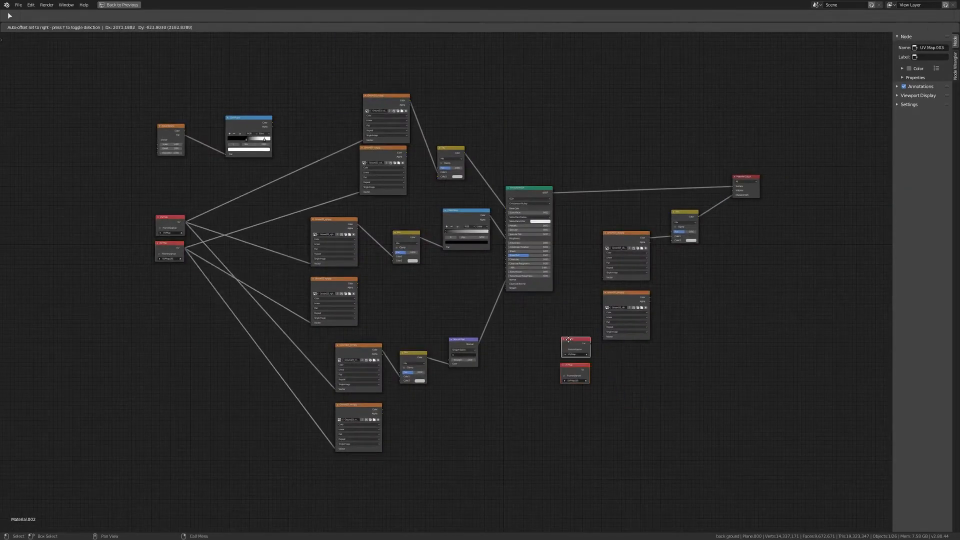
click(528, 321)
drag(543, 316, 597, 285)
middle_drag(241, 249, 253, 288)
scroll(253, 288, up, 4)
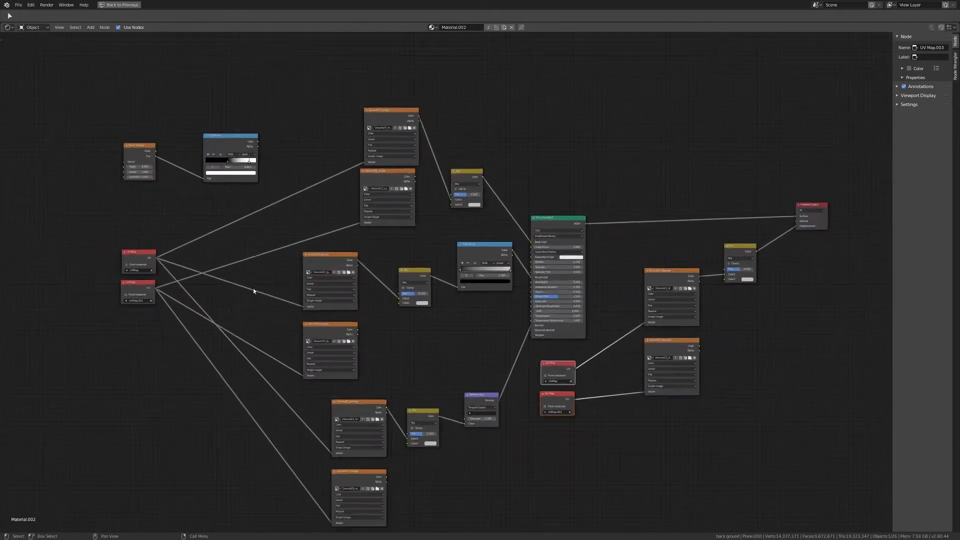
- Connect the noise ColorRamp to the colour Mix node's Fac and the second colour texture to its Color2
drag(227, 119, 452, 178)
scroll(413, 163, up, 6)
middle_drag(413, 163, 688, 378)
scroll(80, 299, up, 5)
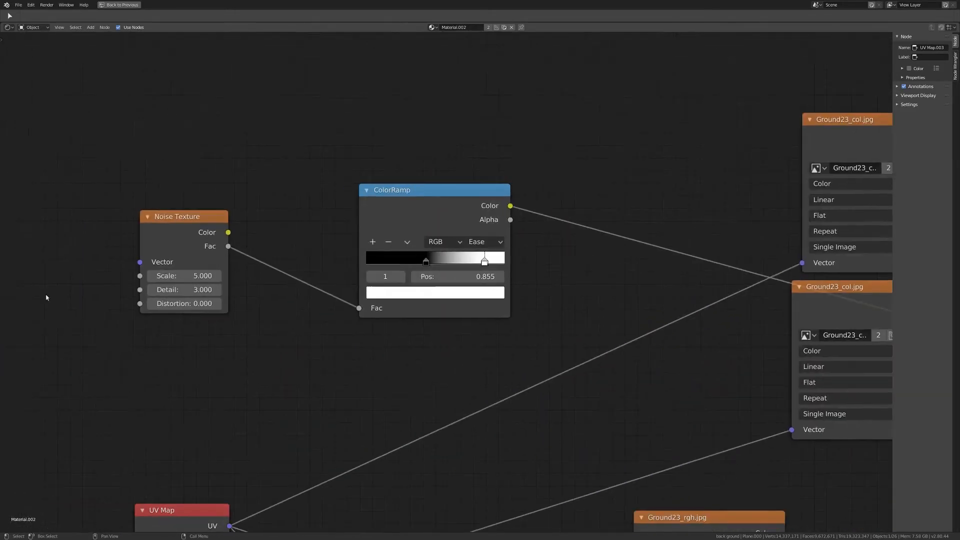
scroll(309, 301, down, 4)
middle_drag(613, 280, 200, 286)
scroll(200, 286, up, 3)
drag(394, 315, 488, 388)
scroll(468, 297, down, 3)
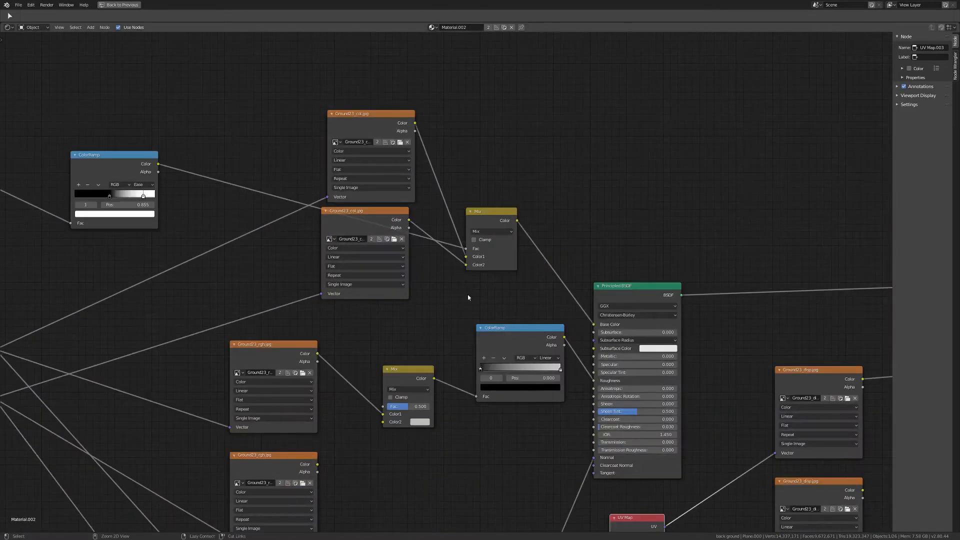
middle_drag(332, 467, 347, 382)
scroll(348, 390, up, 3)
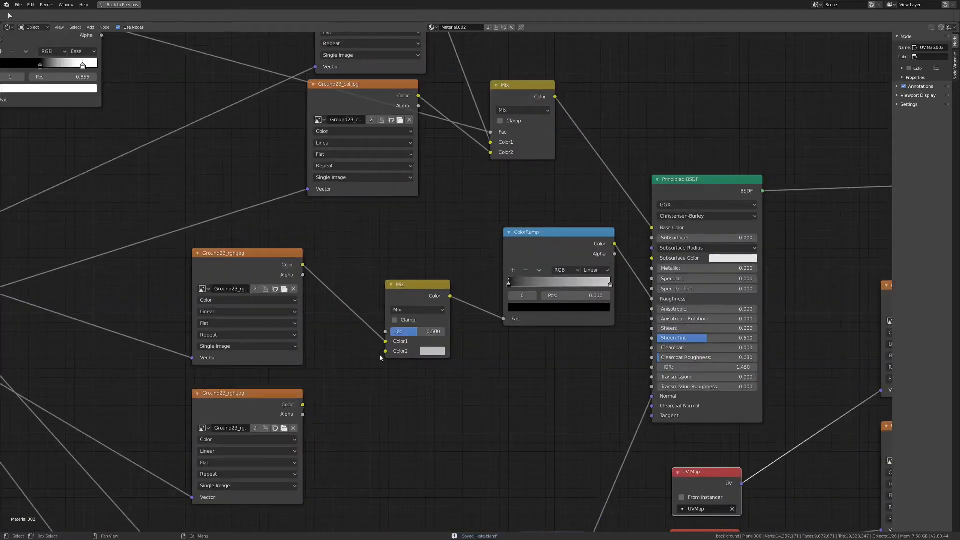
scroll(322, 343, down, 3)
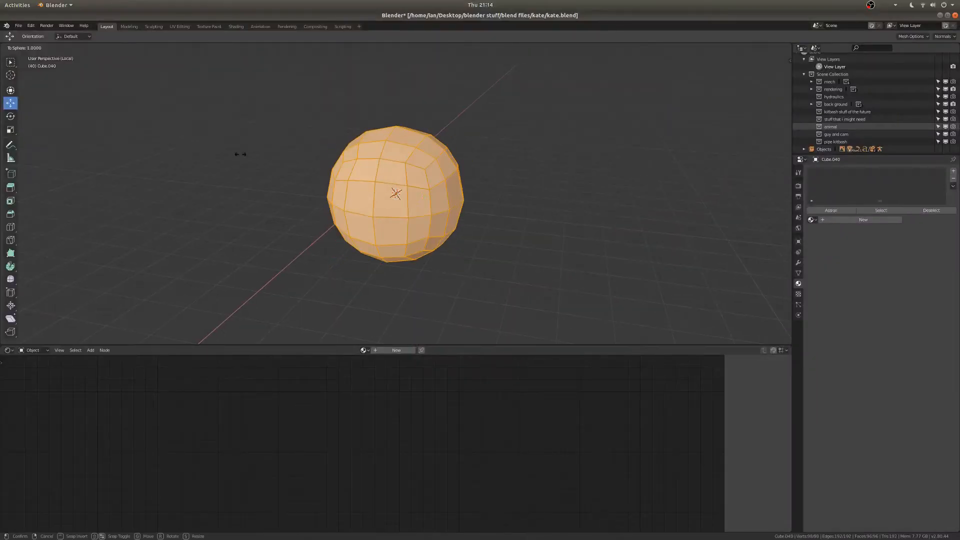
- Finish rounding the cube with To Sphere, leave Edit Mode, and create a new material named rock for it
key(Tab)
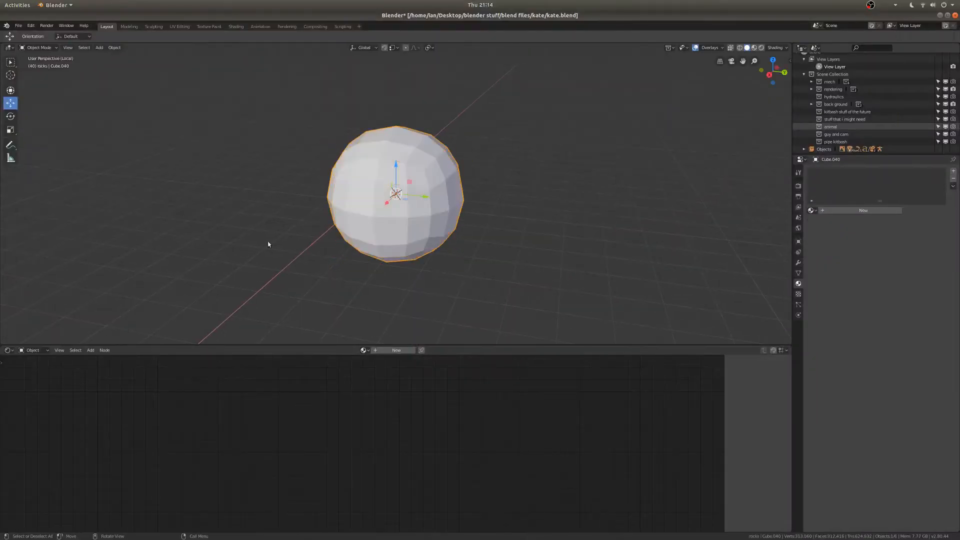
click(388, 350)
key(Return)
- Add an Image Texture node with Rock02_col.jpg and connect it to the Principled BSDF's Base Color
key(Home)
key(shift+a)
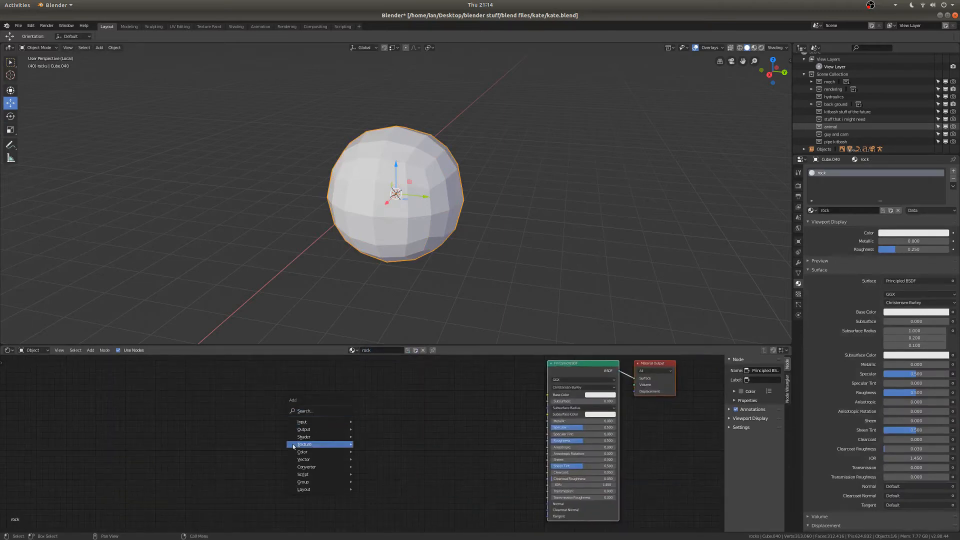
mouse_move(323, 441)
click(385, 389)
click(389, 396)
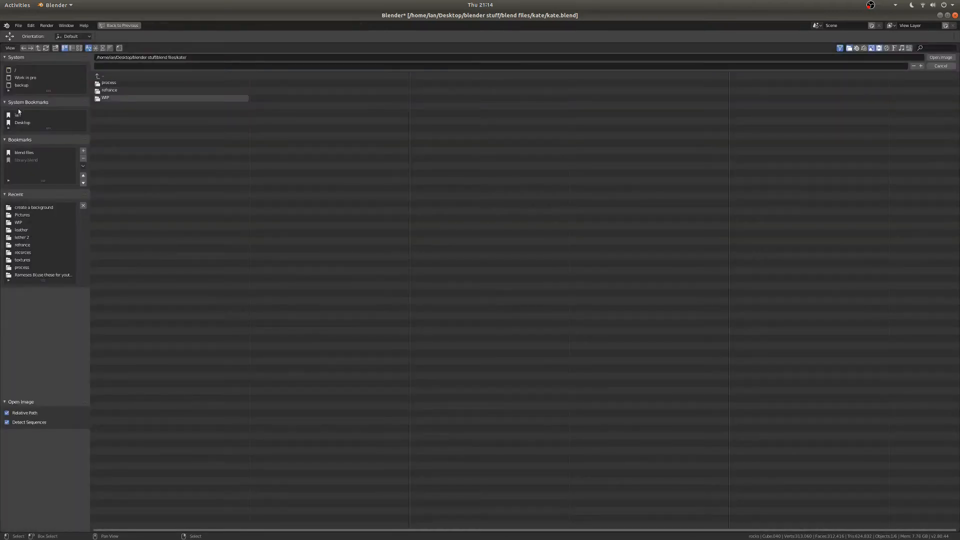
click(22, 259)
double_click(183, 121)
double_click(233, 99)
drag(415, 379, 548, 402)
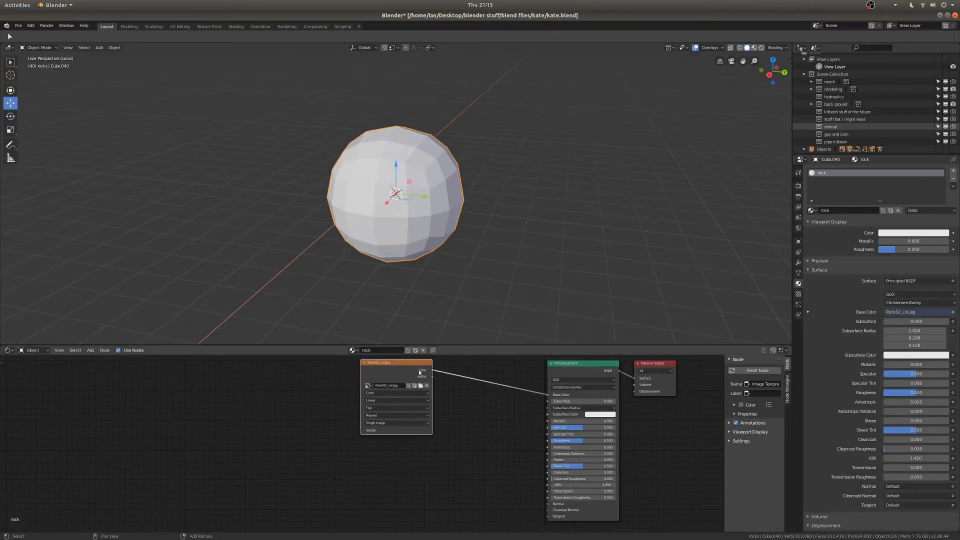
- Give the rock colour texture Texture Coordinate and Mapping nodes, using Box projection with a blend of 0.243
ctrl+scroll(398, 402, left, 5)
key(ctrl+t)
drag(385, 372, 320, 421)
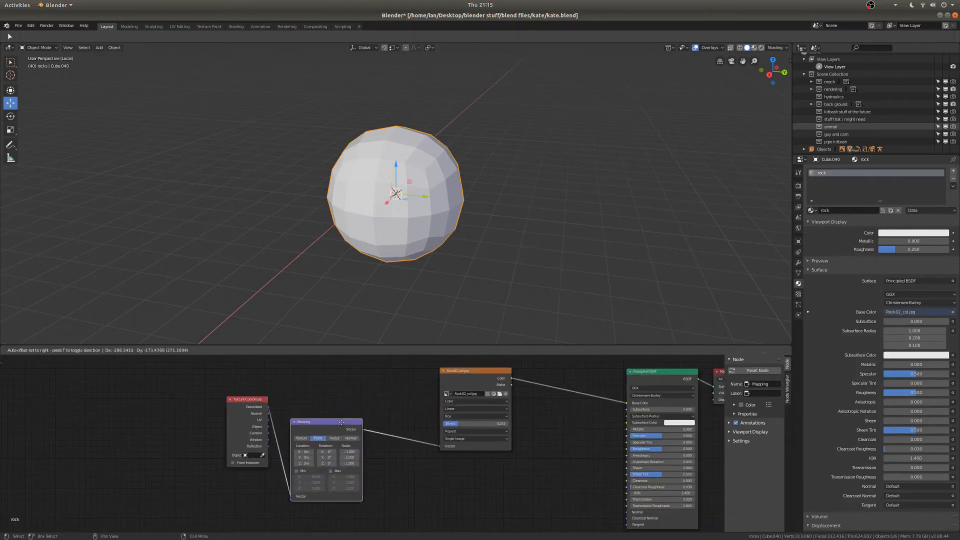
- Duplicate the image texture, load Rock02_rgh.jpg as Non-Color Data, and connect it to the mapping and Roughness
scroll(373, 364, down, 2)
key(shift+d)
click(376, 425)
double_click(403, 96)
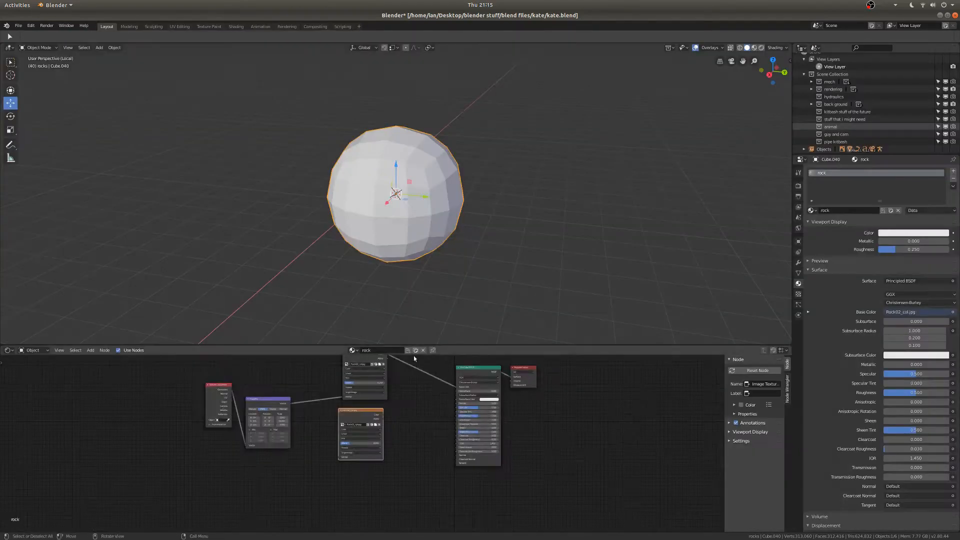
drag(385, 415, 456, 415)
key(ctrl+space)
scroll(457, 345, up, 3)
scroll(457, 345, down, 4)
click(385, 296)
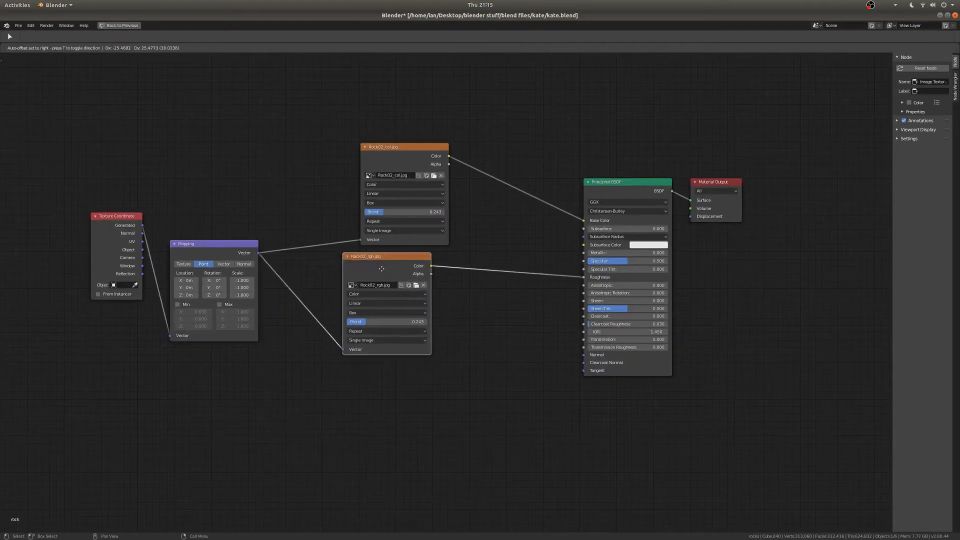
click(385, 320)
- Duplicate the roughness texture, load Rock02_nrm.jpg into the copy, and connect it to the shader's Normal input
key(shift+d)
click(420, 415)
click(423, 413)
double_click(172, 150)
drag(438, 393, 583, 354)
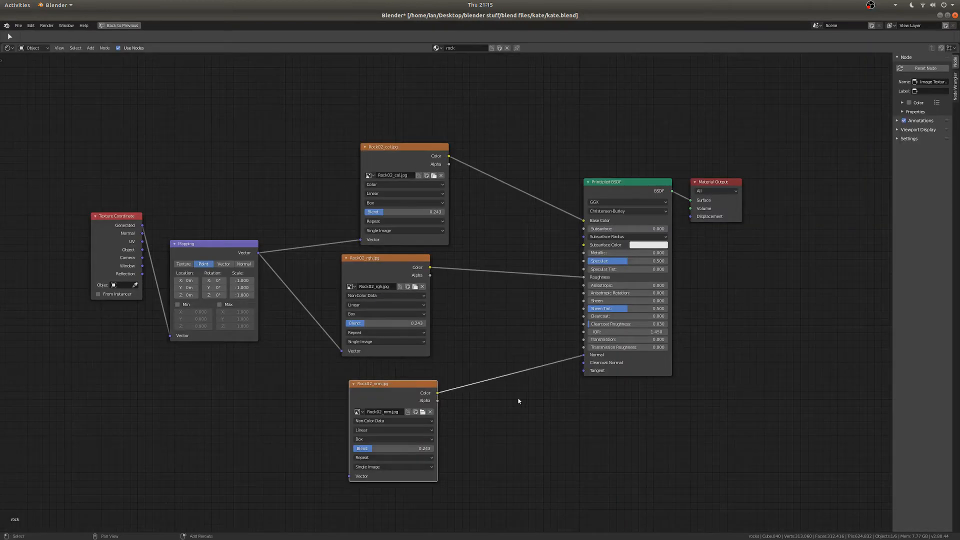
- Insert a Normal Map node after the rock normal texture and connect the Mapping node to that texture
key(shift+a)
click(570, 447)
click(526, 372)
drag(259, 252, 349, 476)
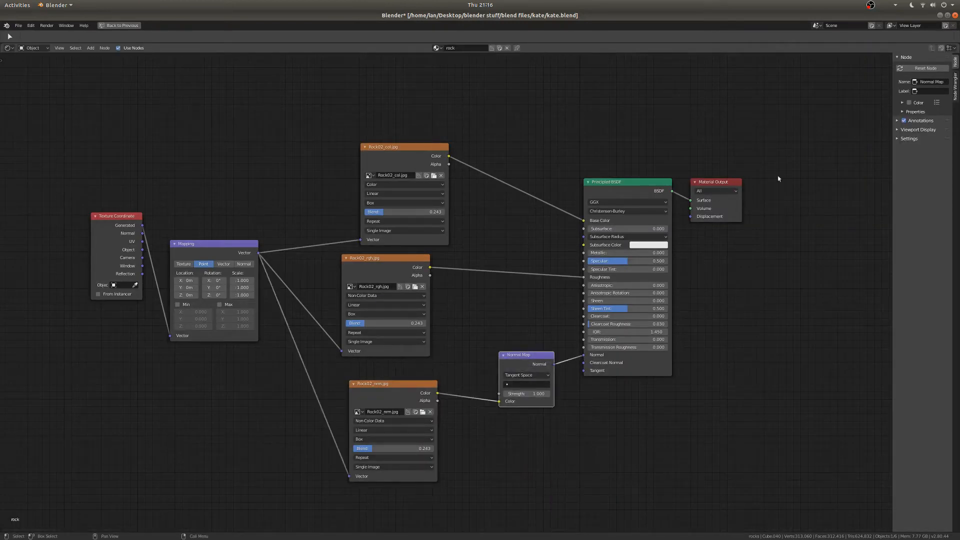
- Restore the normal layout, shade the sphere smooth, and add a Subdivision modifier at level 1
key(ctrl+space)
scroll(574, 243, down, 3)
scroll(575, 243, up, 5)
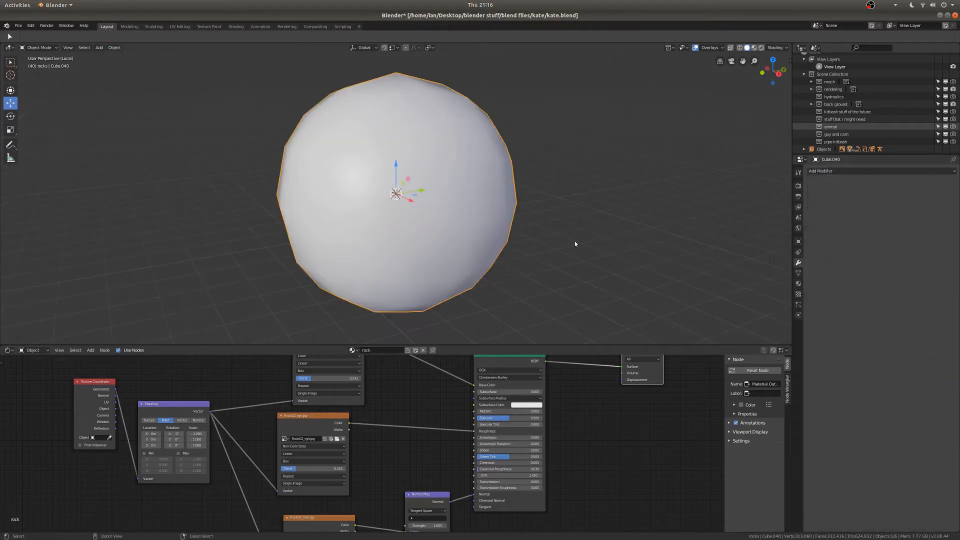
key(ctrl+1)
scroll(383, 201, down, 2)
- Switch the viewport to material preview and examine the rock texture on the sphere up close
key(z)
middle_drag(482, 211, 322, 254)
scroll(322, 254, up, 5)
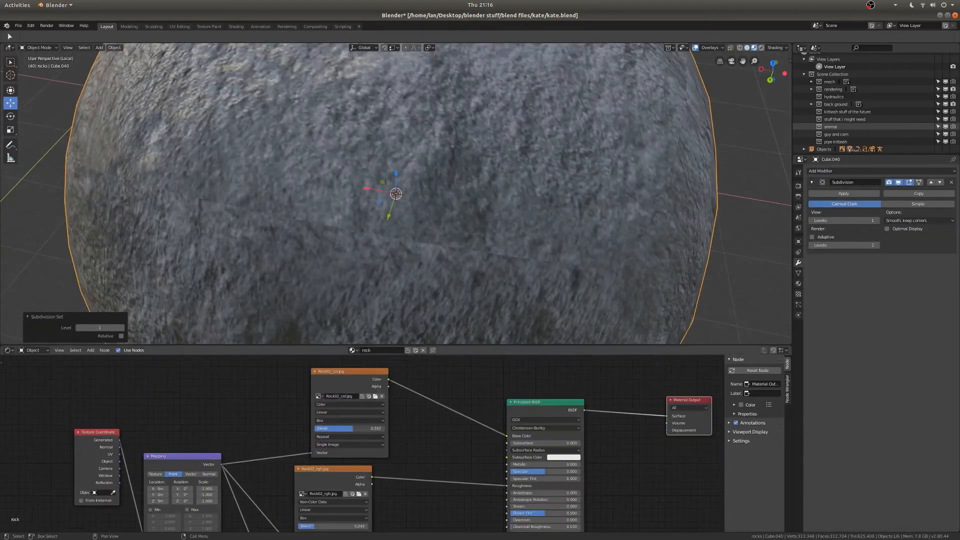
- Add a Displace modifier to the sphere and give it a new texture
scroll(362, 443, down, 1)
scroll(364, 207, down, 6)
middle_drag(364, 207, 385, 211)
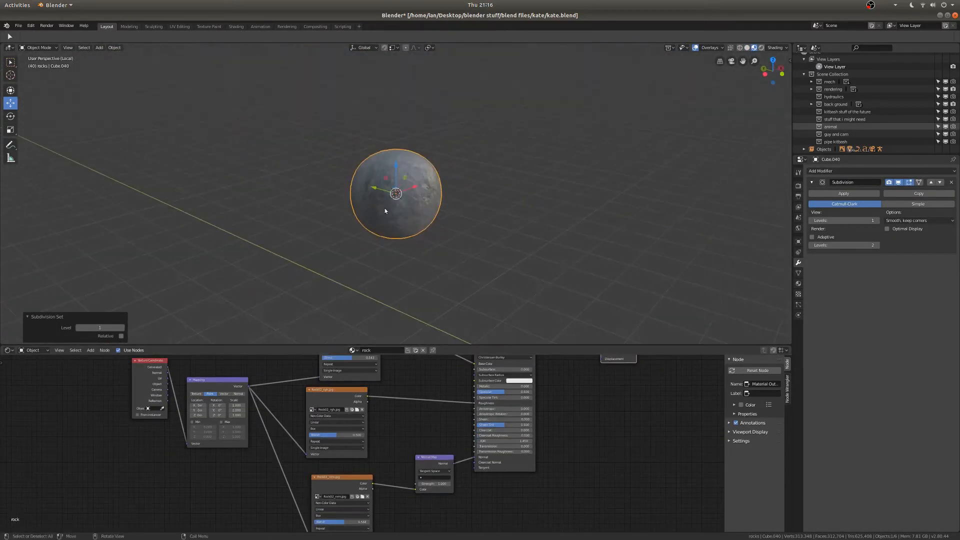
click(850, 171)
click(863, 204)
key(ctrl+z)
click(873, 171)
click(880, 212)
click(900, 283)
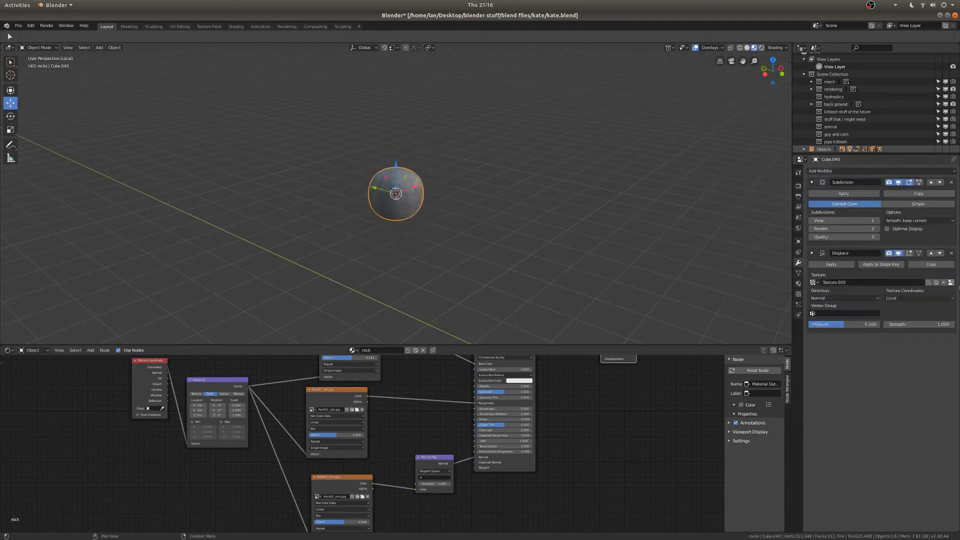
- Load an image file into the Displace modifier's texture
click(951, 283)
click(921, 285)
click(22, 208)
double_click(133, 99)
middle_drag(494, 215, 650, 240)
- Set the Subdivision modifier's viewport level to 3 to refine the displaced rock
click(799, 263)
click(877, 220)
click(877, 221)
scroll(600, 220, down, 3)
middle_drag(550, 215, 700, 240)
- Set the Displace modifier's strength to 0.300, with Local texture coordinates
click(915, 298)
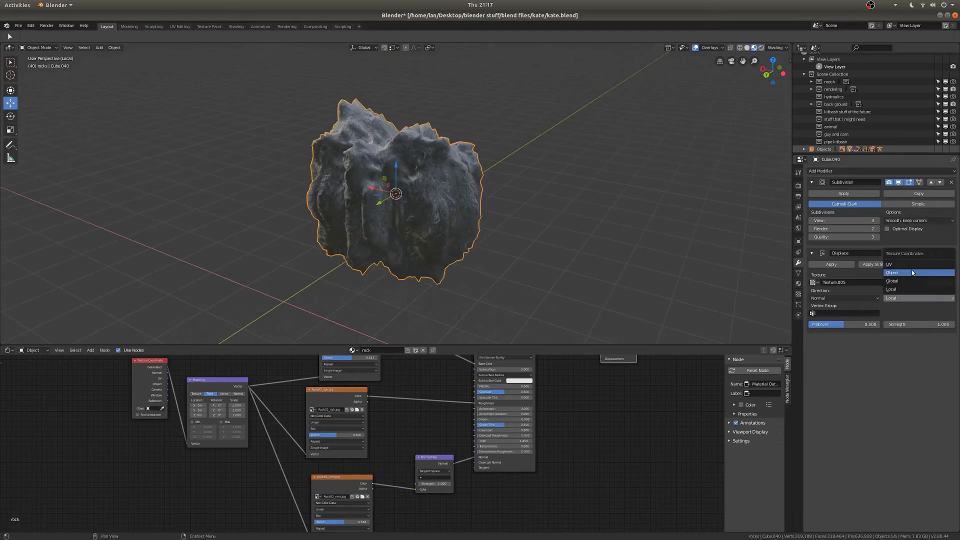
click(902, 289)
drag(940, 325, 918, 324)
scroll(548, 265, down, 2)
middle_drag(548, 265, 485, 250)
- Duplicate the rock and place the copy beside the original along the global X axis
key(shift+d)
key(x)
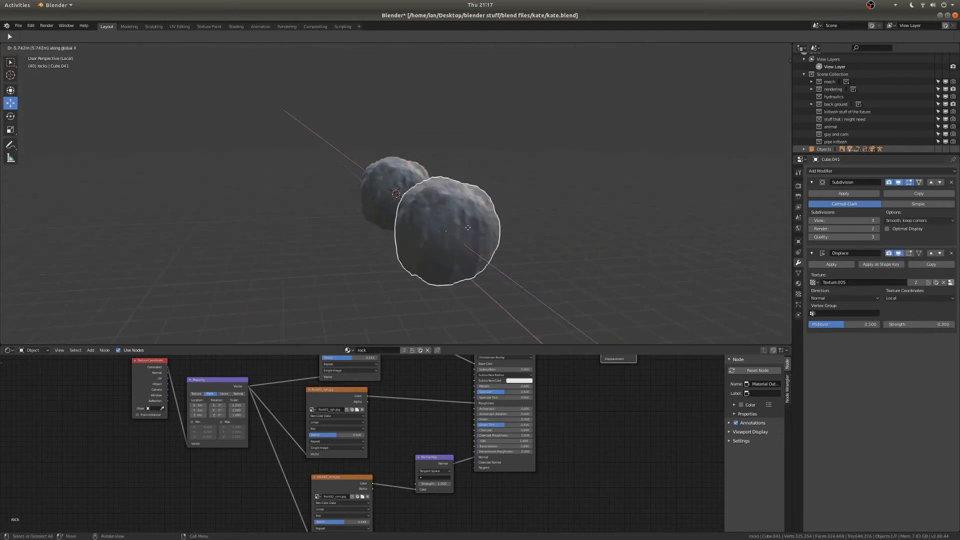
click(565, 235)
middle_drag(565, 225, 418, 228)
- Stretch the second rock's mesh by moving part of it with proportional editing
key(Tab)
click(590, 229)
key(g)
click(614, 236)
key(Tab)
- Rotate the second rock's whole mesh about 34.5° in front view and reposition it
key(Tab)
key(KP_1)
key(a)
key(r)
click(487, 250)
key(g)
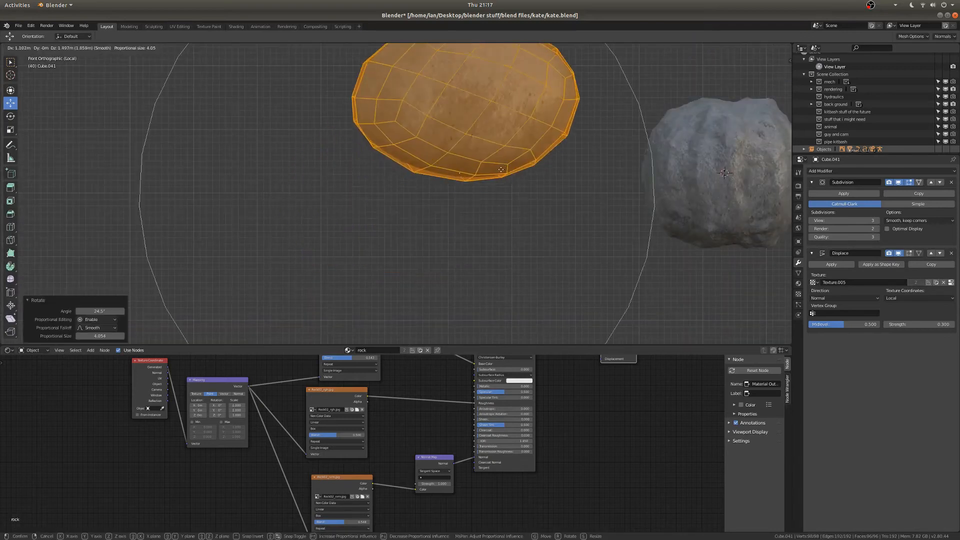
click(485, 220)
- Reshape the second rock with a proportional move so its underside is flatter, and reposition the rock in object mode
click(465, 216)
key(g)
click(503, 197)
key(a)
key(Tab)
key(g)
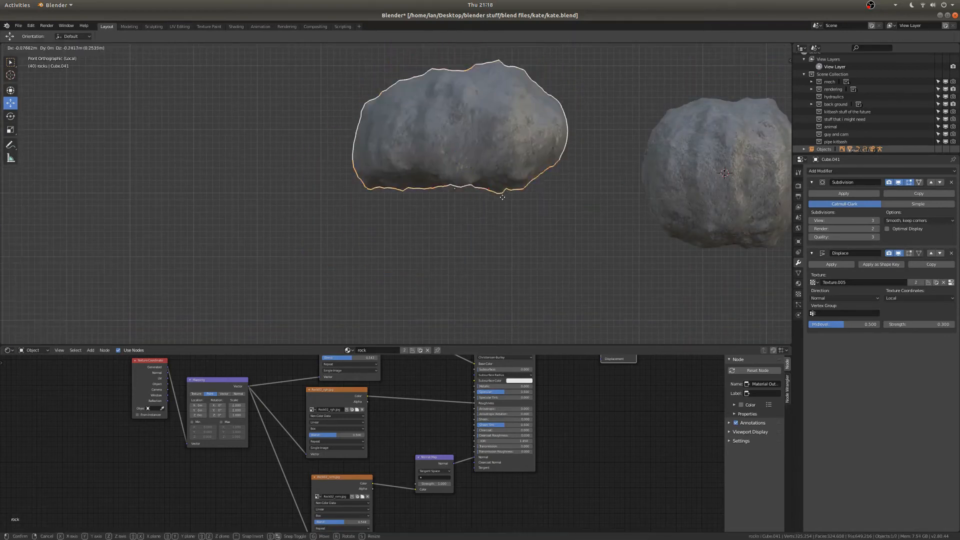
click(500, 238)
- Duplicate the second rock and place the copy further along the row
scroll(495, 234, down, 3)
key(shift+d)
click(369, 220)
middle_drag(310, 227, 390, 200)
- Make the third rock's outline irregular by pulling parts of its mesh with proportional editing, starting from the top view
key(Tab)
key(KP_7)
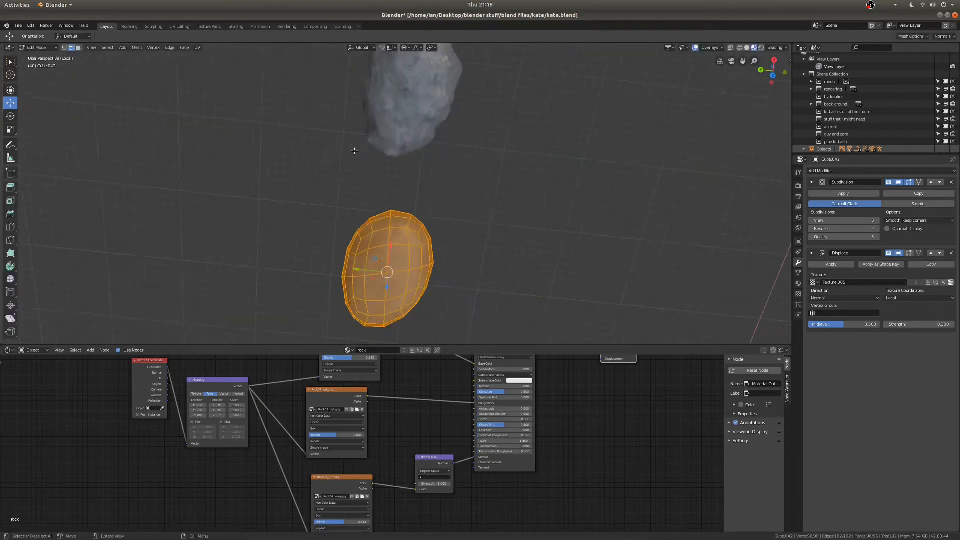
key(KP_7)
click(322, 151)
key(g)
click(369, 174)
click(300, 210)
key(g)
click(299, 194)
click(255, 183)
middle_drag(250, 185, 320, 145)
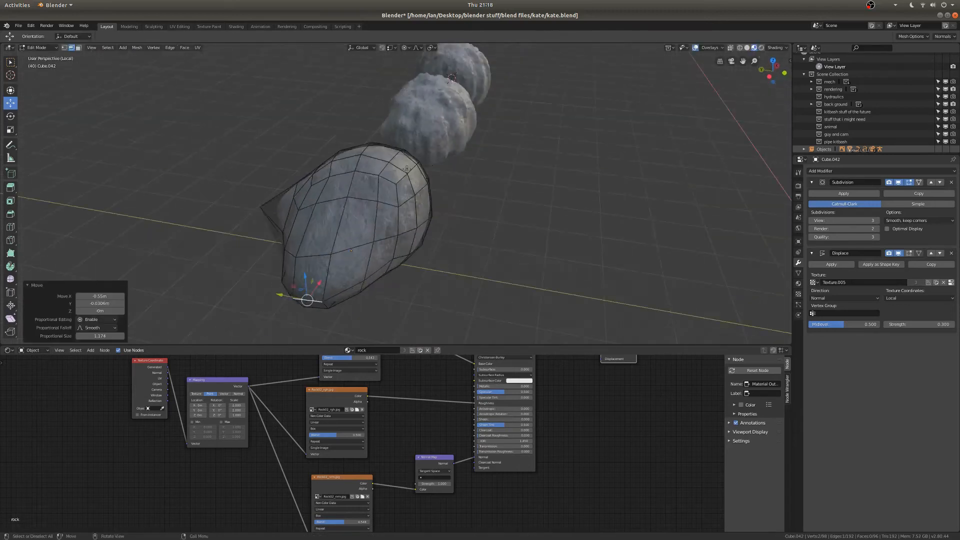
click(388, 172)
middle_drag(440, 193, 595, 200)
key(Tab)
scroll(400, 171, down, 3)
click(240, 216)
- Set the third rock's Subdivision render level to 4, preview the rocks rendered, and return to solid shading
middle_drag(320, 231, 430, 233)
scroll(430, 233, up, 4)
click(876, 221)
key(shift+z)
mouse_move(360, 193)
middle_down()
mouse_move(490, 186)
mouse_move(457, 181)
mouse_move(437, 250)
mouse_move(639, 194)
middle_up()
scroll(489, 186, down, 5)
key(z)
scroll(639, 194, up, 4)
- Lower the Subdivision viewport level to 2 on the rocks
click(812, 221)
click(812, 220)
scroll(645, 215, down, 4)
click(653, 227)
click(812, 221)
click(332, 200)
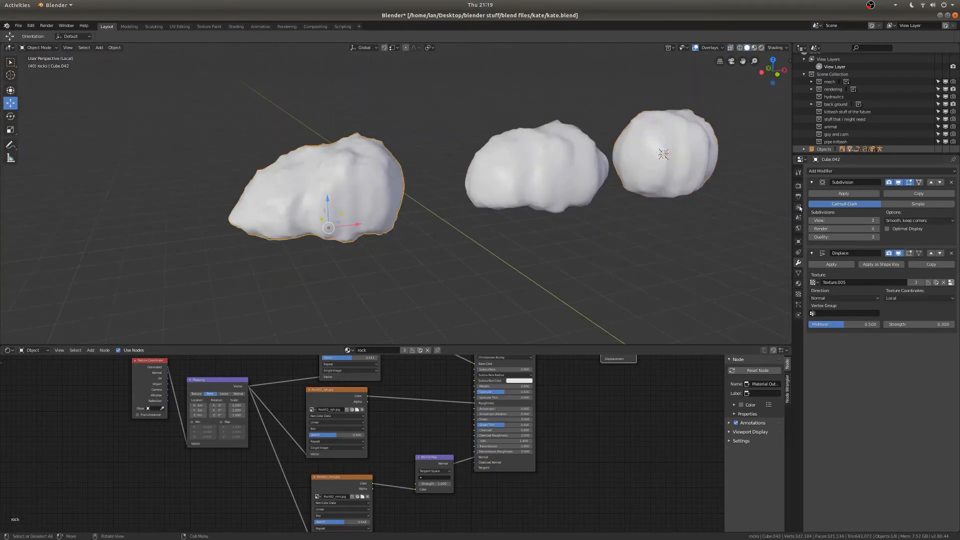
click(812, 221)
- Duplicate a rock from the top view to make a fourth one beside the group
click(263, 196)
key(KP_7)
key(KP_Decimal)
key(shift+d)
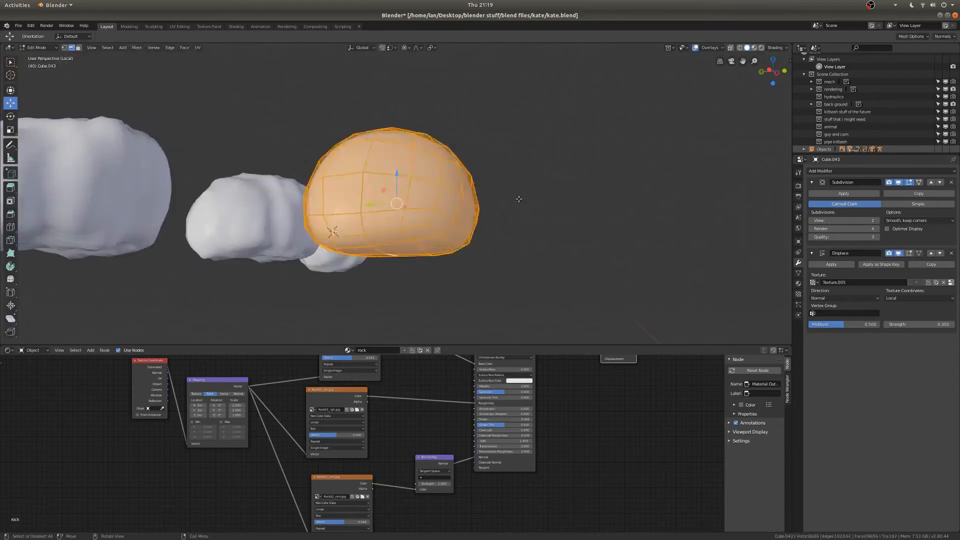
- Pull the fourth rock's mesh with proportional editing into a tall peak and a drawn-out base
key(Tab)
key(g)
middle_drag(382, 240, 380, 210)
key(g)
click(396, 150)
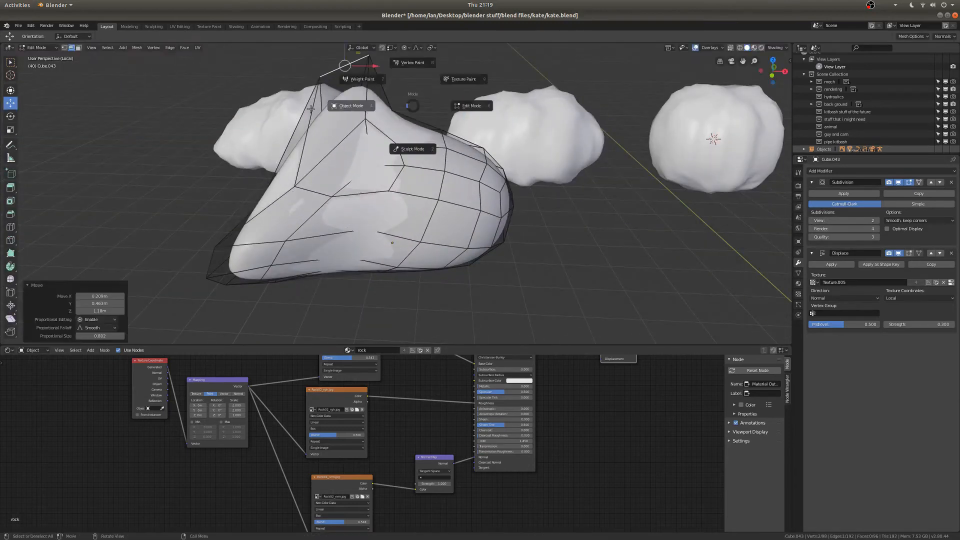
key(Tab)
scroll(478, 167, down, 3)
- Duplicate the fourth rock and move the copy clear of the group in the horizontal plane
middle_drag(478, 167, 481, 222)
key(shift+d)
key(shift+z)
click(480, 222)
key(KP_Decimal)
middle_drag(367, 234, 350, 160)
- Raise parts of the fifth rock's mesh with proportional editing to form a pointed end
key(Tab)
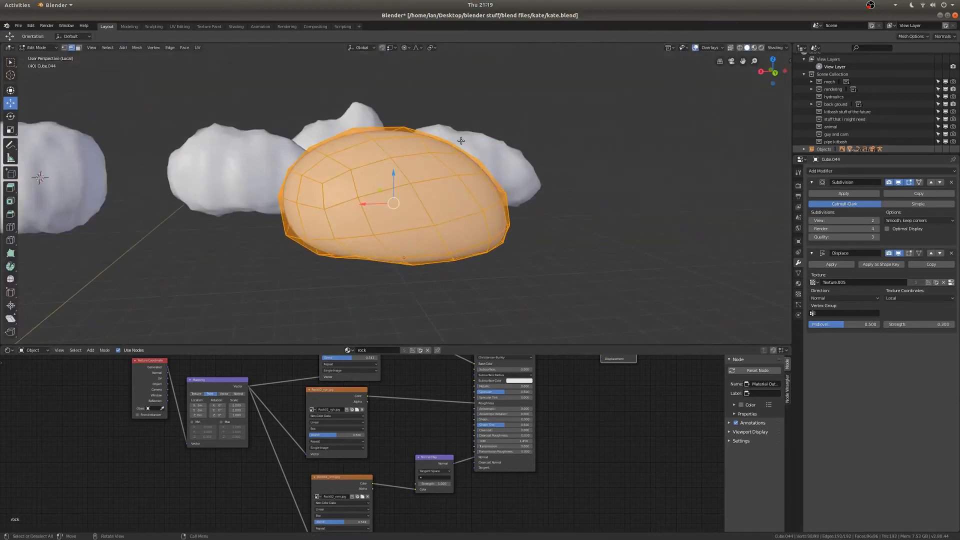
click(353, 136)
key(g)
key(z)
click(327, 143)
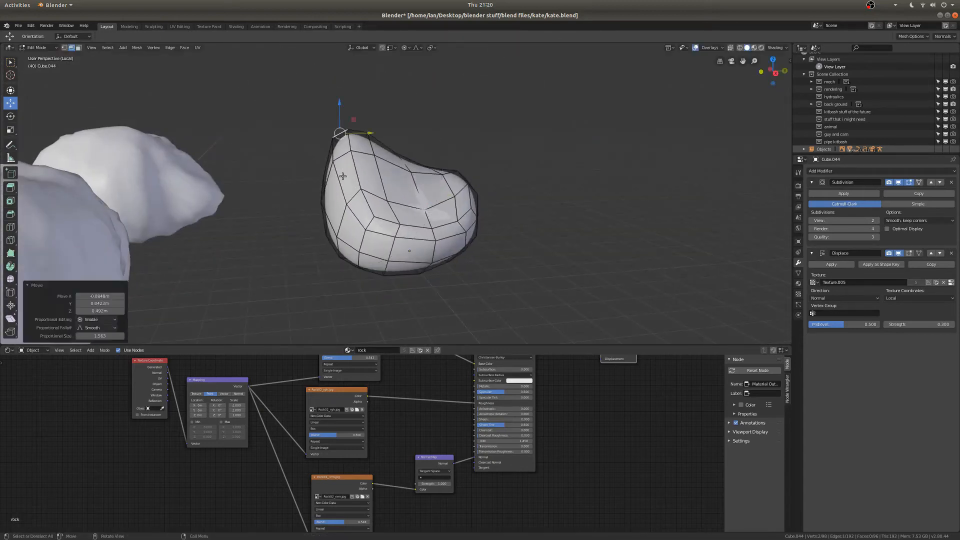
- Line up the fifth rock at the far end of the row in top view
key(Tab)
key(KP_7)
middle_drag(411, 226, 335, 206)
click(482, 203)
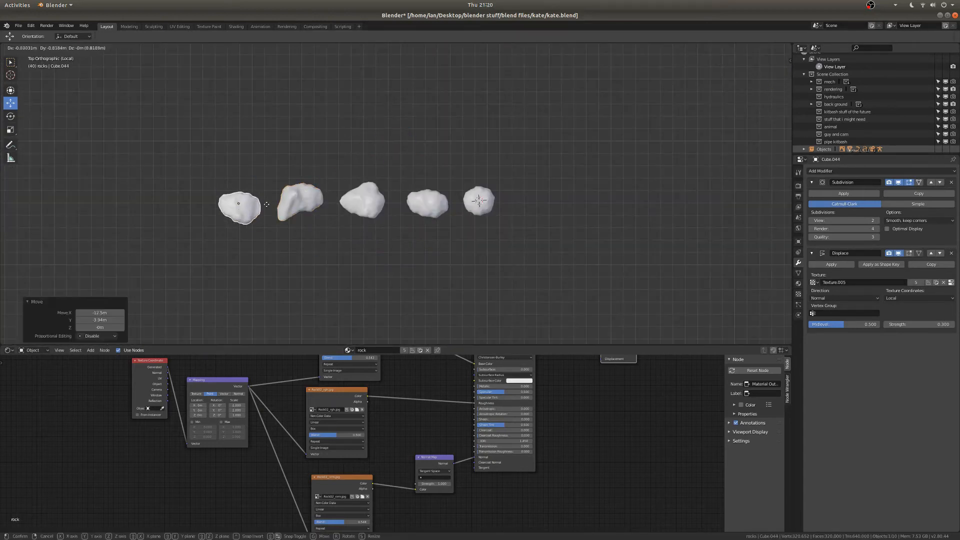
- Select a vertex on the original round rock and move it along Z with proportional editing
scroll(469, 163, up, 3)
key(KP_Decimal)
key(ctrl+Tab)
click(420, 215)
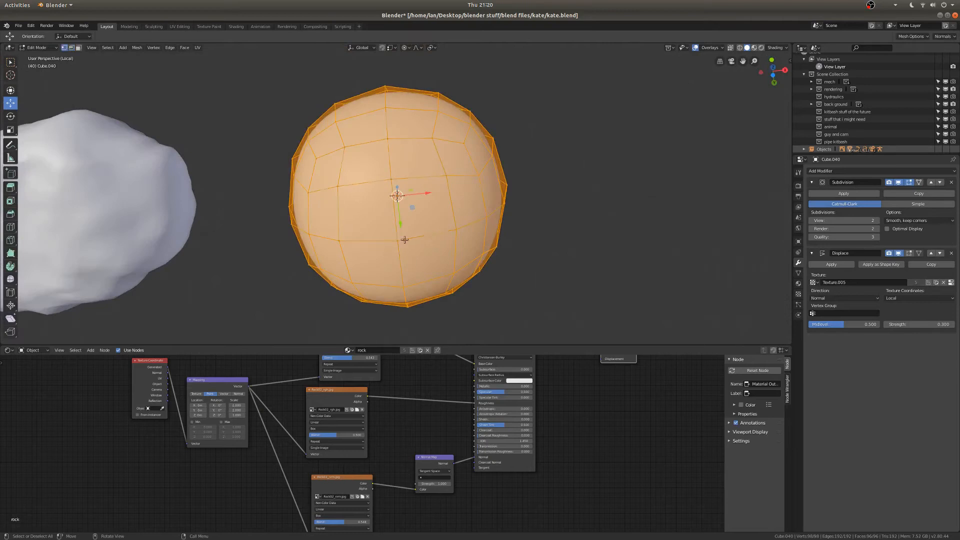
key(g)
key(z)
click(497, 195)
key(Tab)
- Deform the original rock further by pulling vertices at its sides with proportional editing
key(Tab)
key(g)
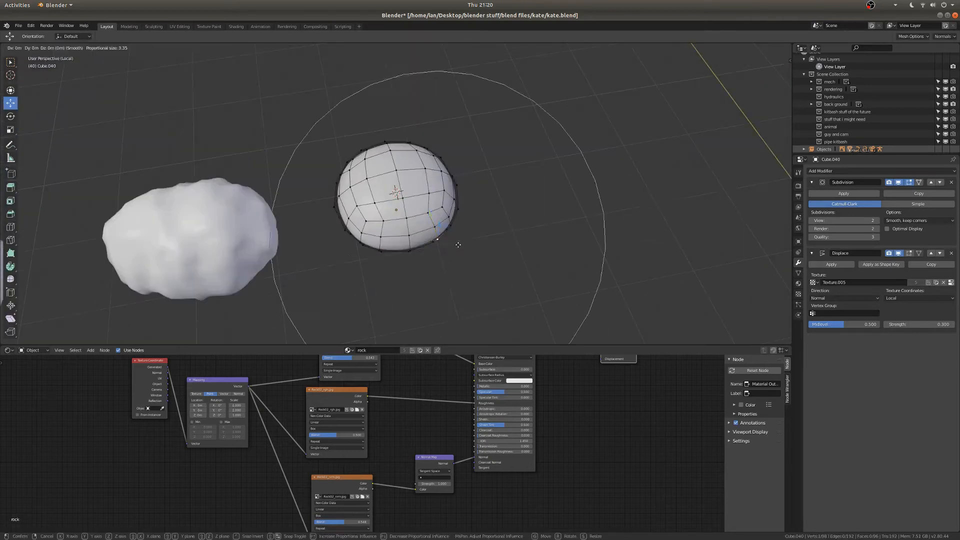
click(450, 241)
key(Tab)
scroll(440, 232, down, 3)
click(461, 225)
key(Tab)
middle_drag(440, 232, 388, 210)
key(g)
click(450, 215)
key(Tab)
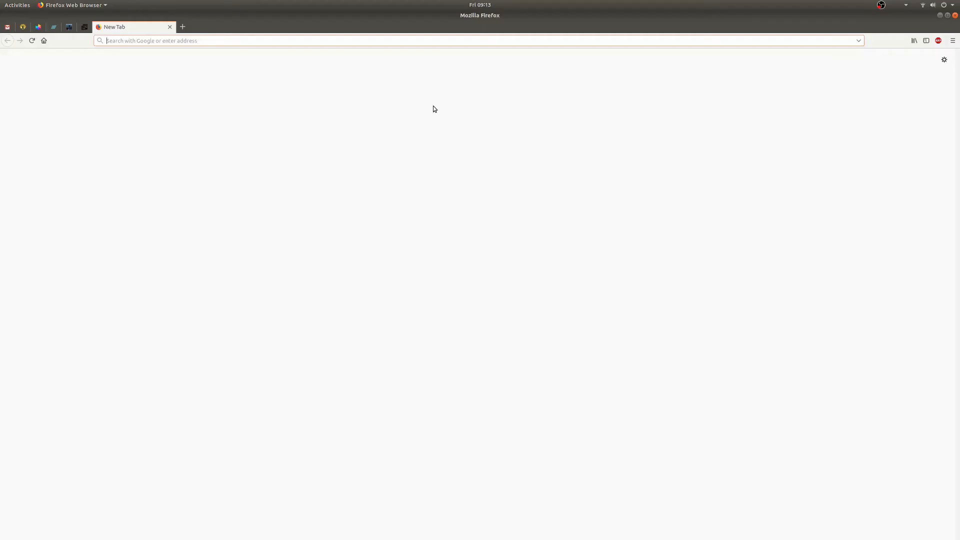
- In Firefox, open HDRI Haven's Sunrise/Sunset category and browse its environment images
text(hdr)
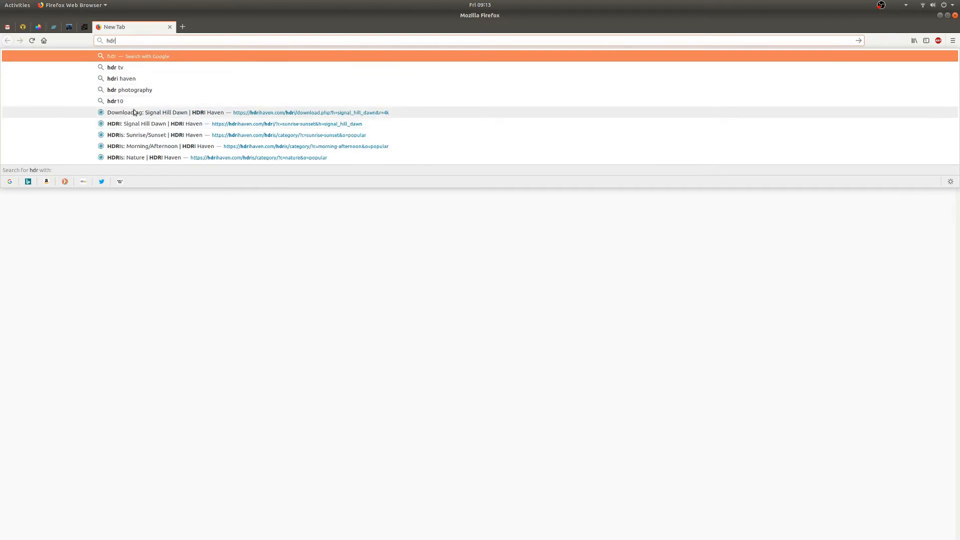
click(150, 135)
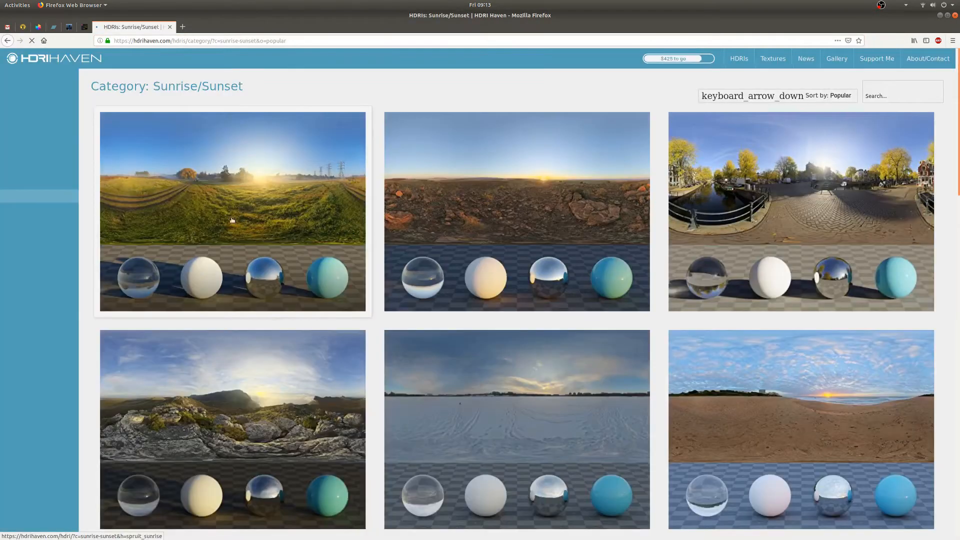
scroll(242, 149, down, 2)
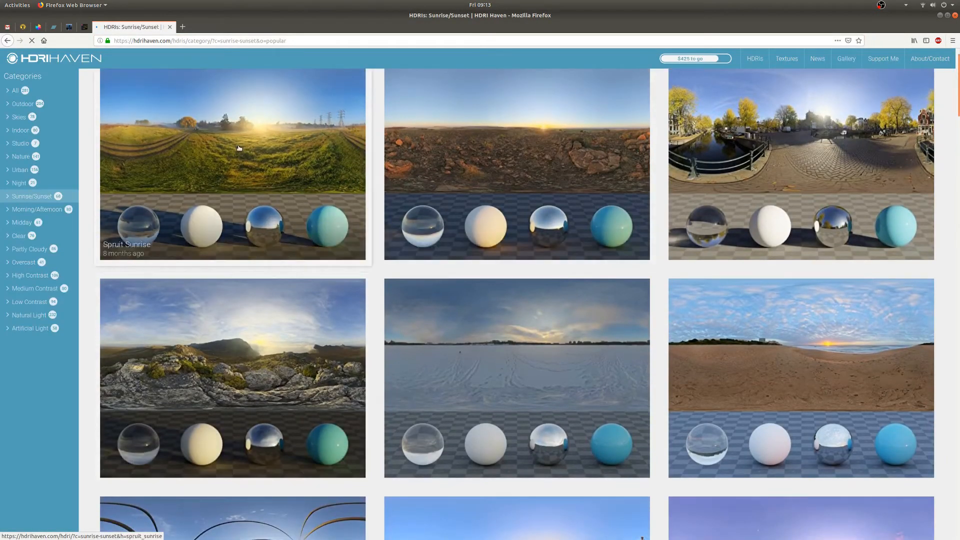
scroll(242, 149, down, 3)
scroll(224, 266, up, 4)
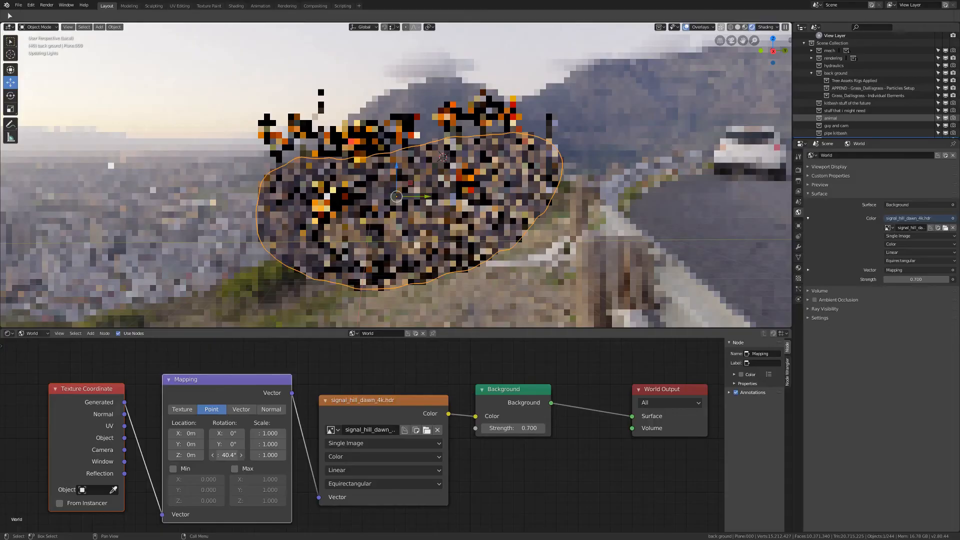
- In Blender, adjust the Z rotation of the signal_hill_dawn_4k.hdr environment in the world's Mapping node
drag(226, 455, 232, 454)
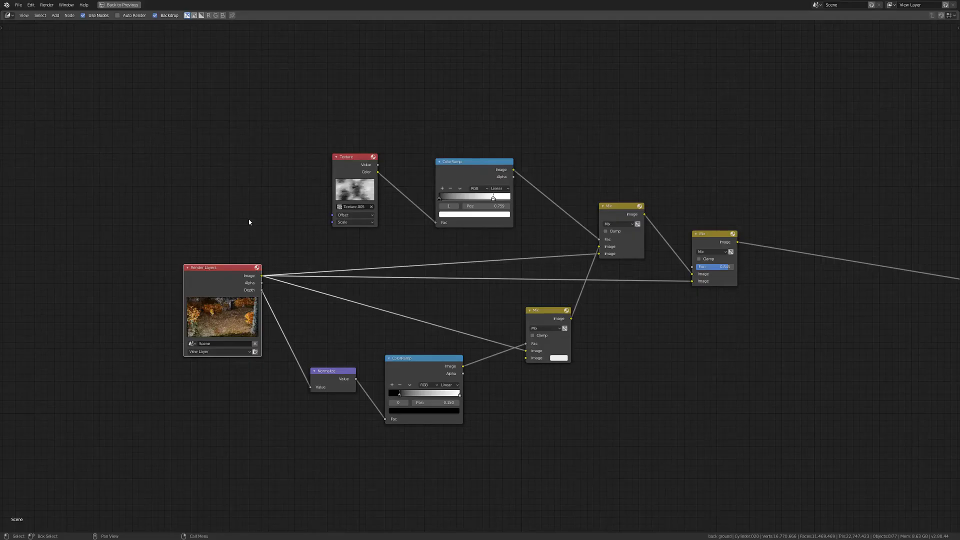
- Preview the Render Layers depth pass and its Normalize output on the compositor backdrop
middle_drag(345, 362, 327, 334)
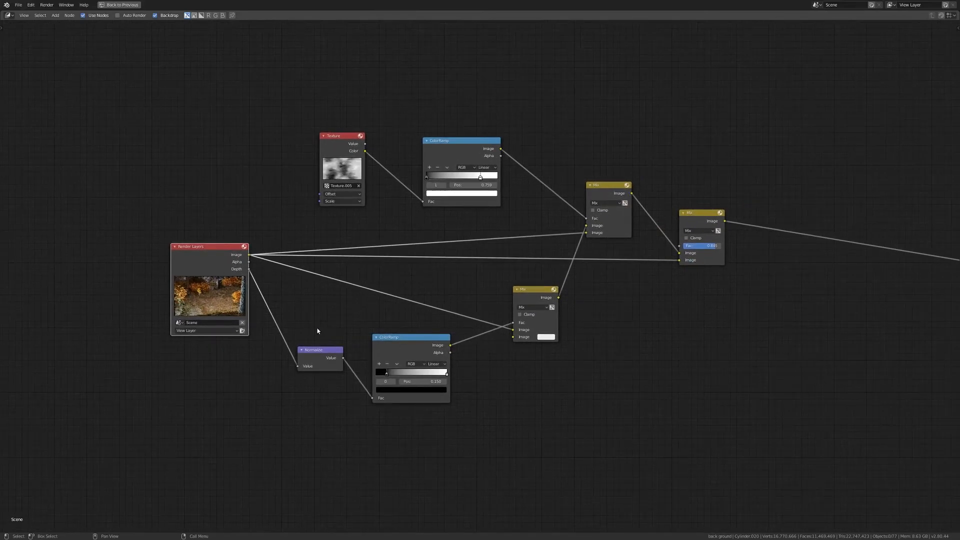
scroll(311, 318, up, 2)
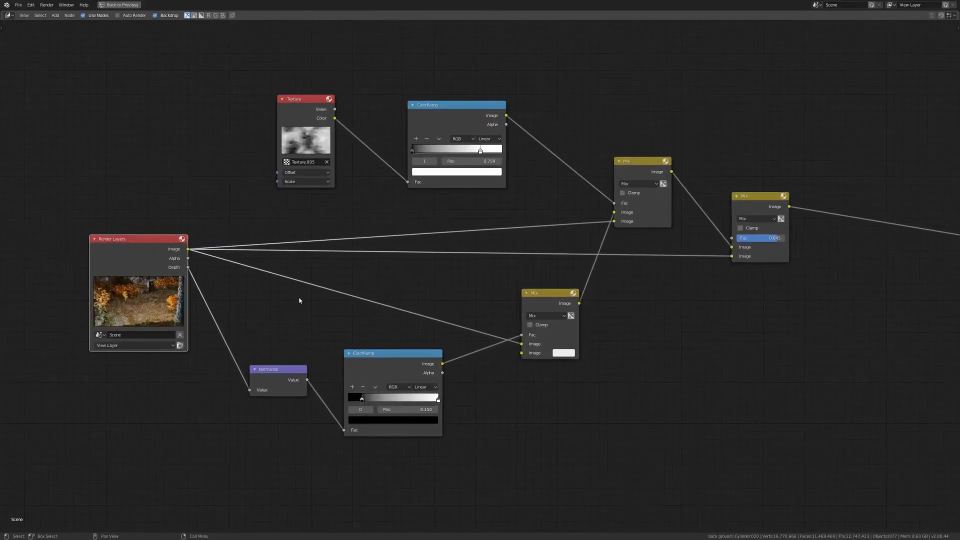
middle_drag(298, 300, 320, 302)
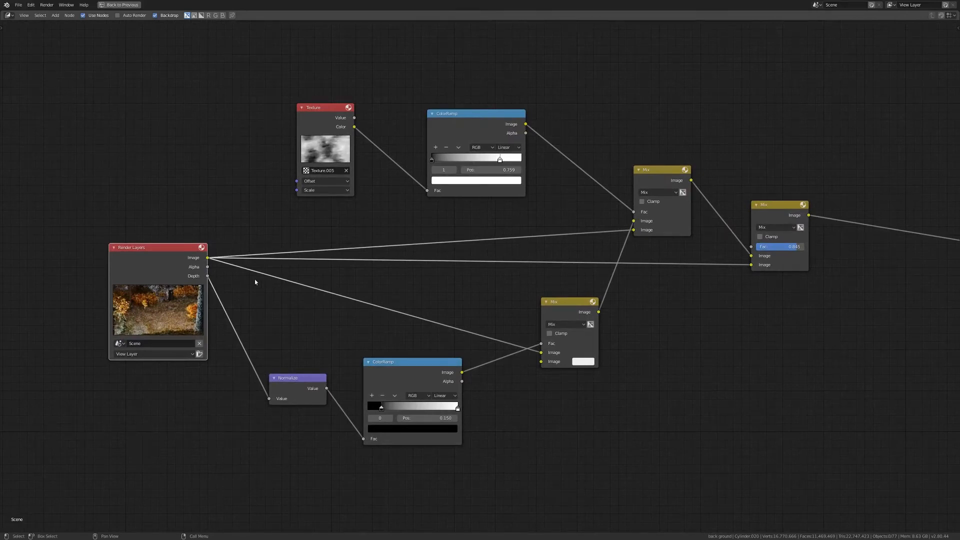
ctrl+shift+click(149, 256)
middle_drag(149, 256, 210, 211)
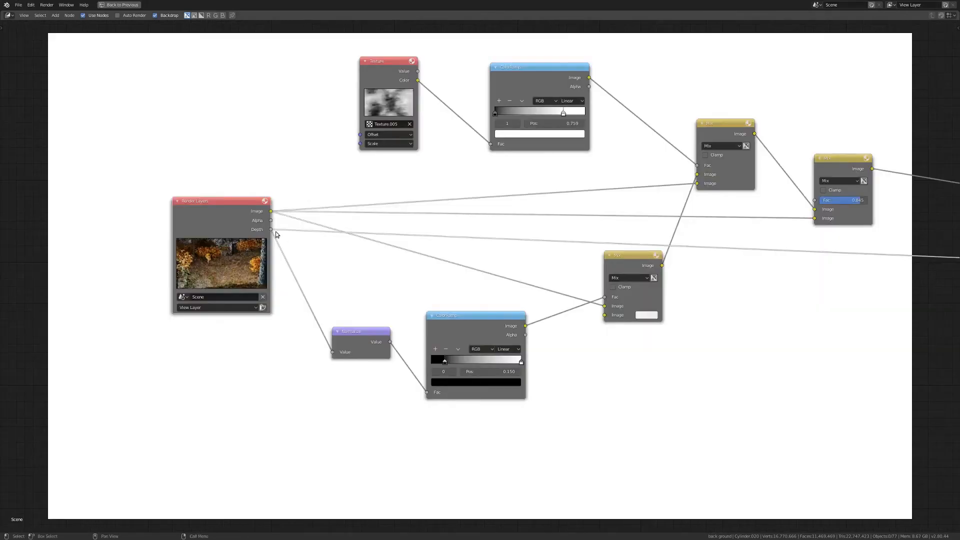
scroll(251, 241, up, 3)
middle_drag(250, 241, 542, 296)
scroll(460, 285, up, 2)
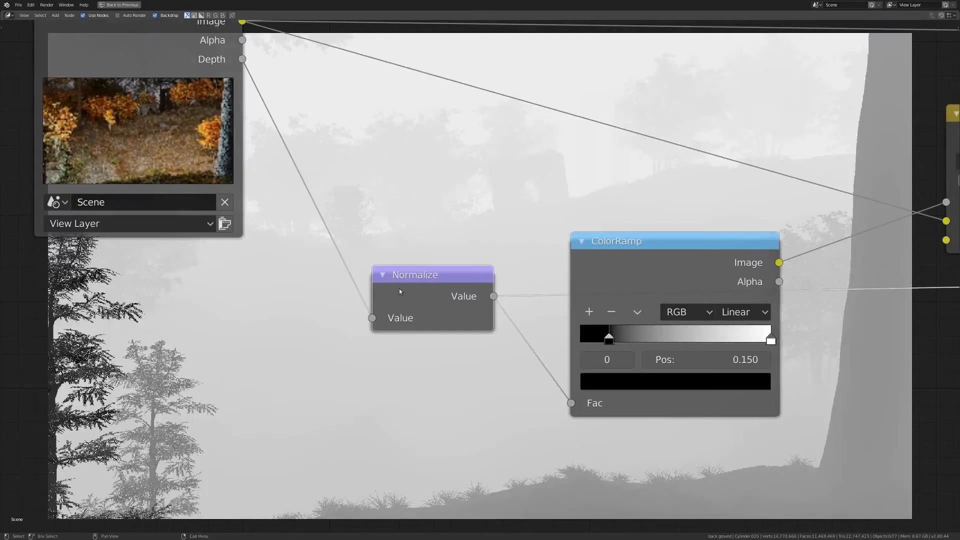
- Preview the depth ColorRamp's output and the result of the Mix node that adds white fog
scroll(443, 302, down, 4)
middle_drag(430, 310, 281, 357)
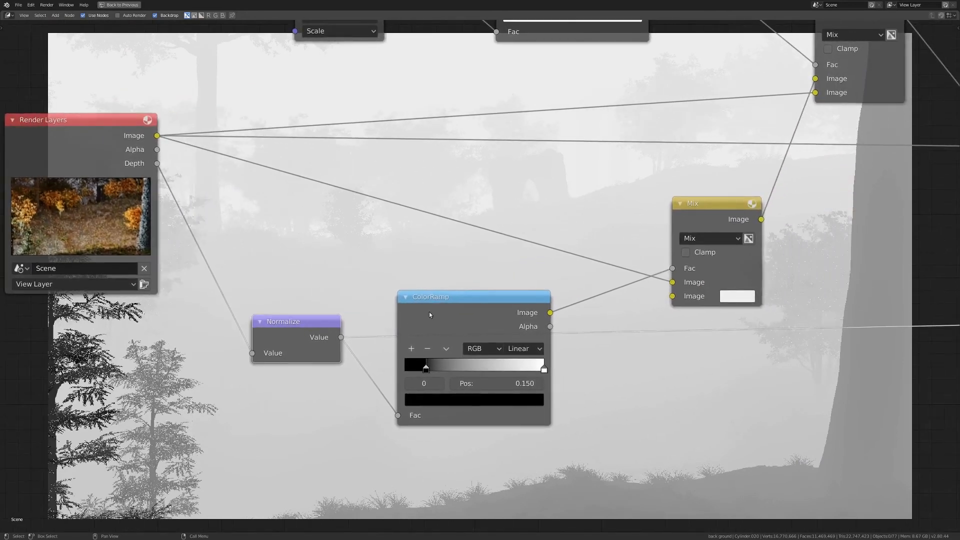
ctrl+shift+click(452, 310)
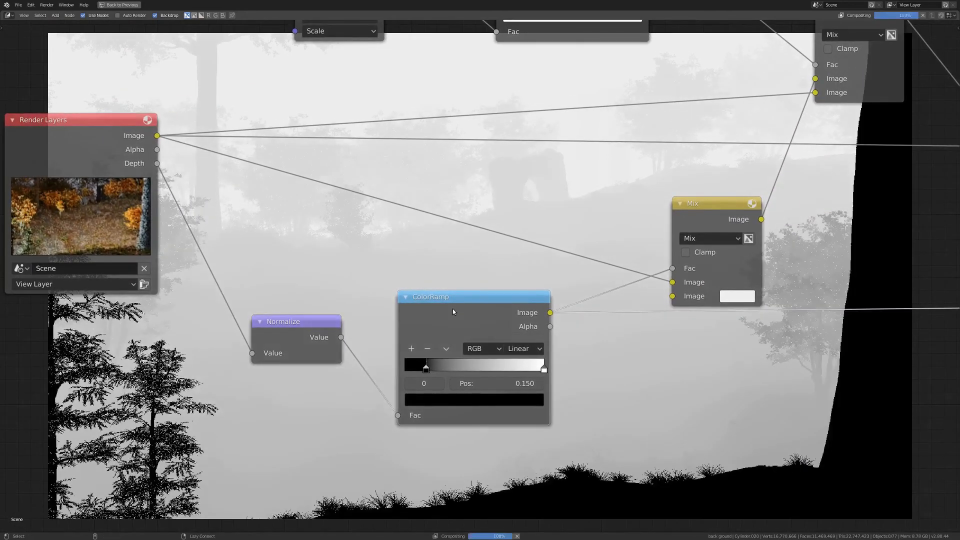
scroll(767, 346, down, 2)
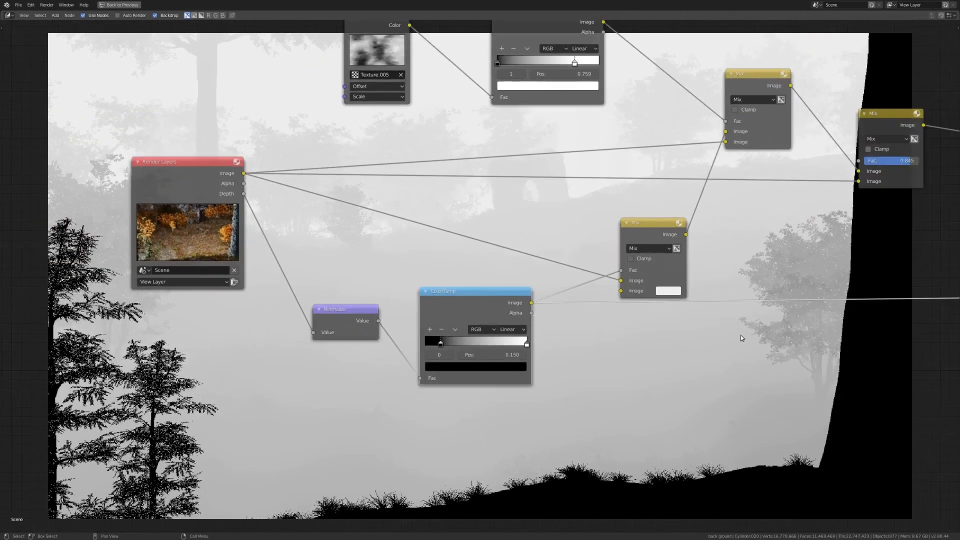
middle_drag(740, 335, 597, 384)
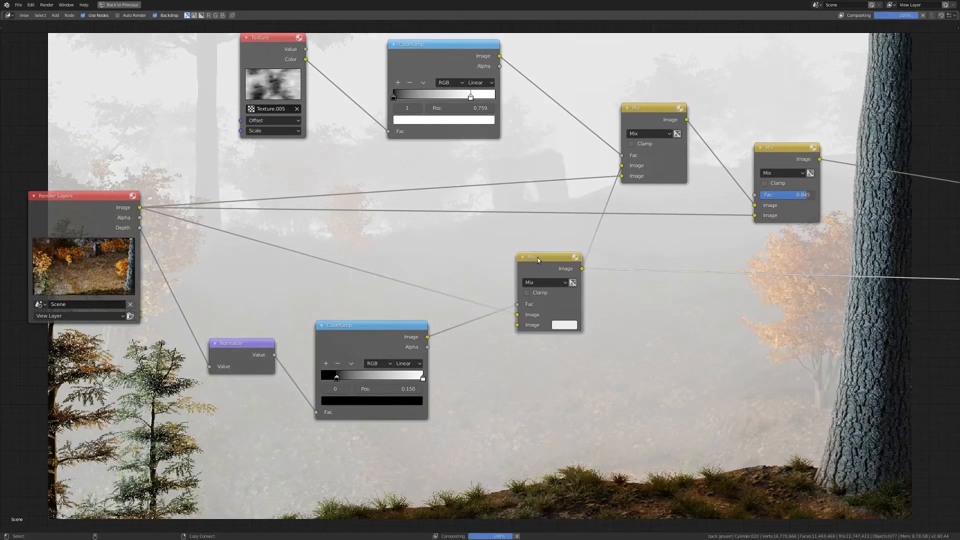
scroll(619, 355, down, 2)
middle_drag(619, 356, 457, 411)
- Preview the Texture.005 cloud texture and the ColorRamp connected to it on the backdrop
scroll(413, 409, up, 5)
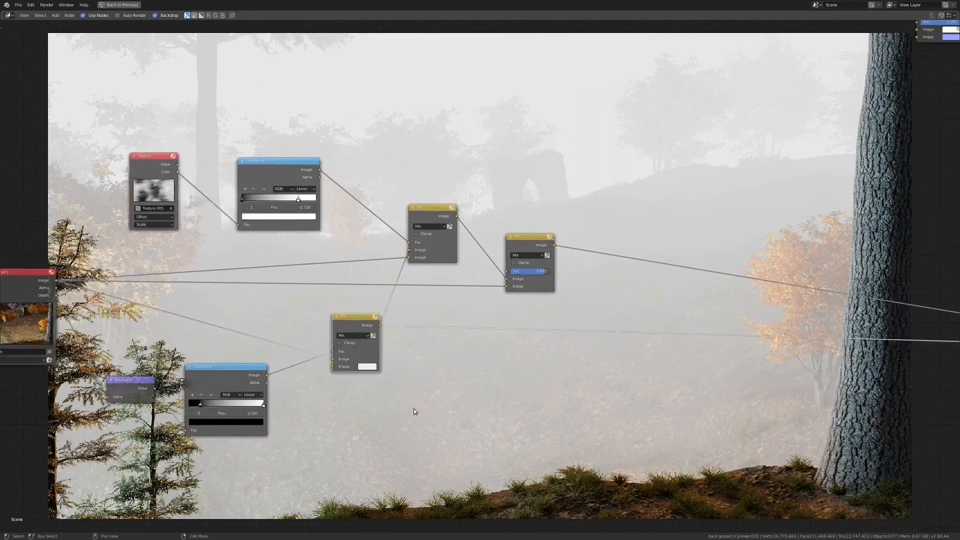
middle_drag(374, 398, 443, 354)
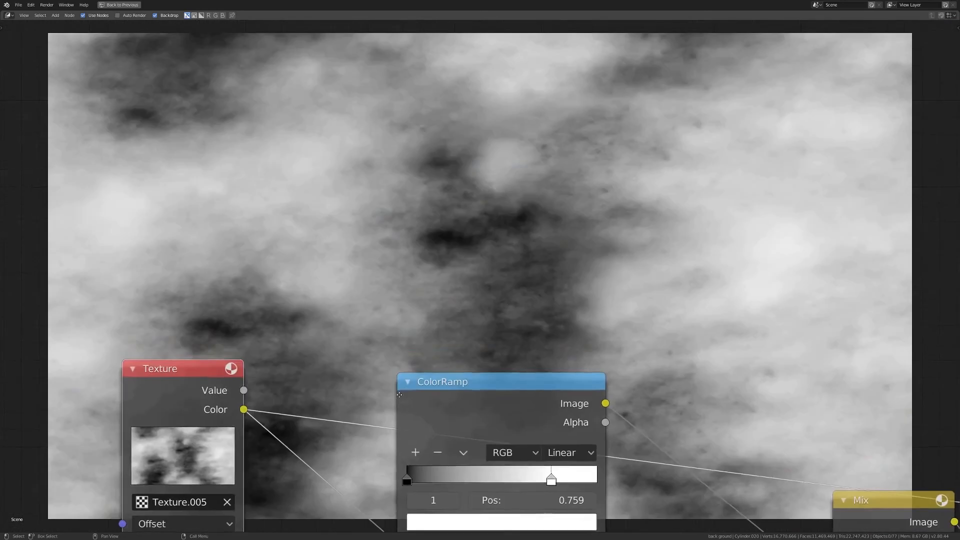
middle_drag(400, 393, 415, 260)
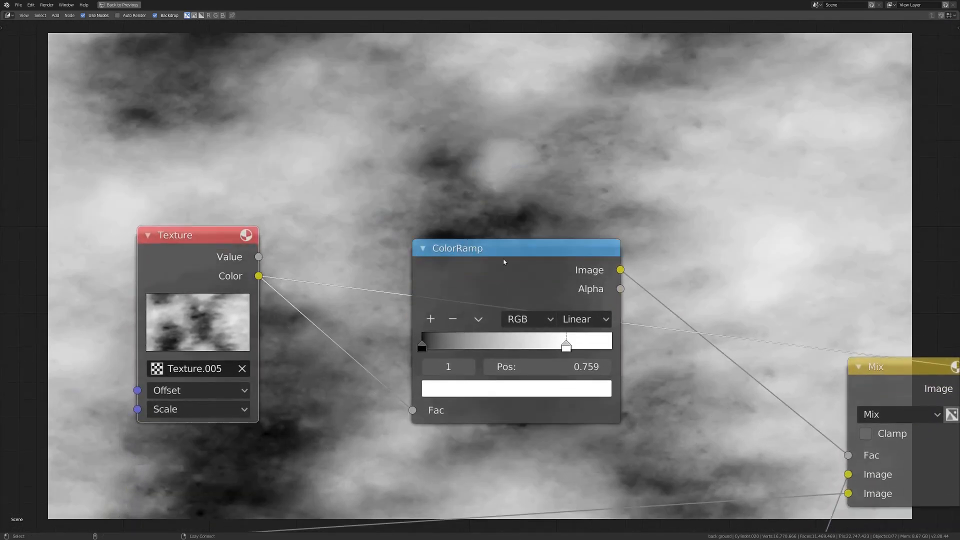
scroll(643, 291, down, 3)
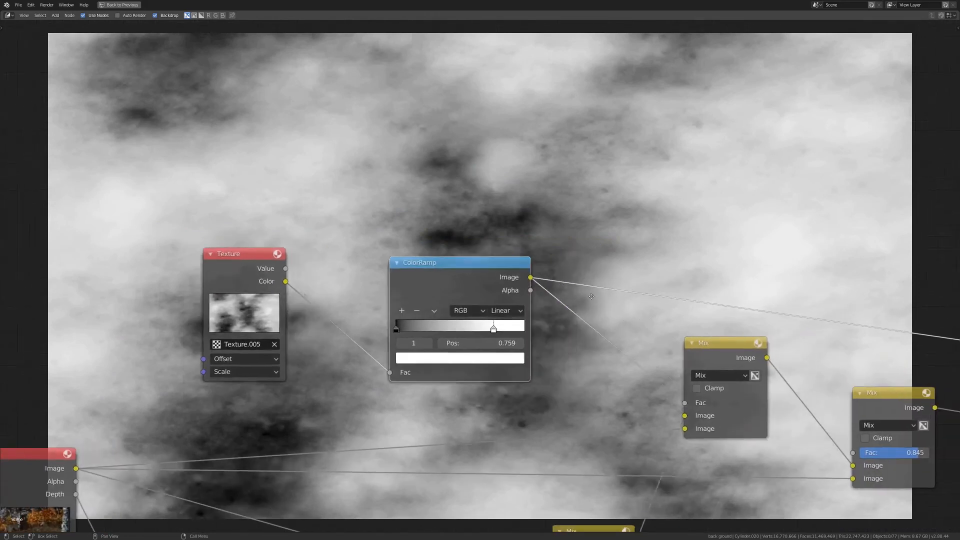
- Preview the Mix node masked by the cloud ColorRamp and the following Mix node that blends in the original render
middle_drag(592, 296, 449, 227)
scroll(492, 271, up, 1)
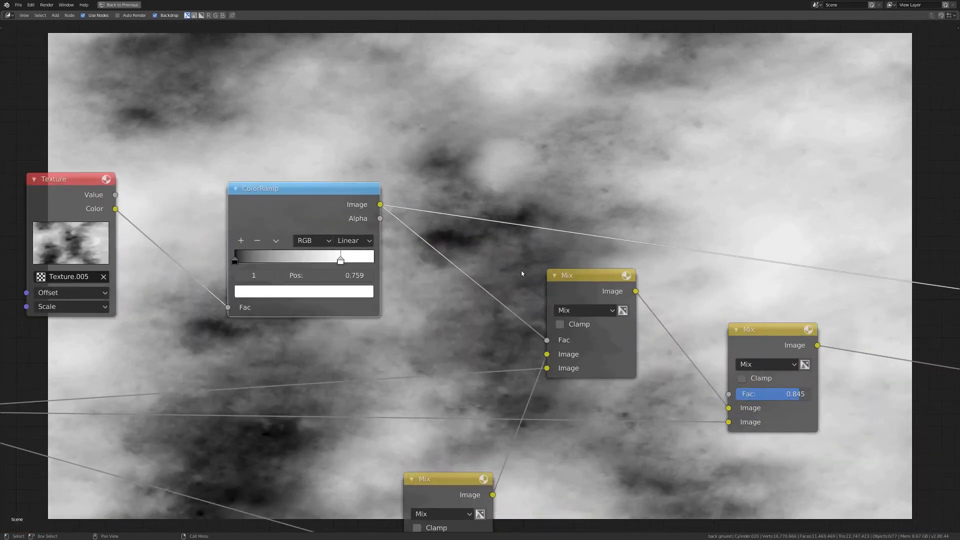
ctrl+shift+click(596, 280)
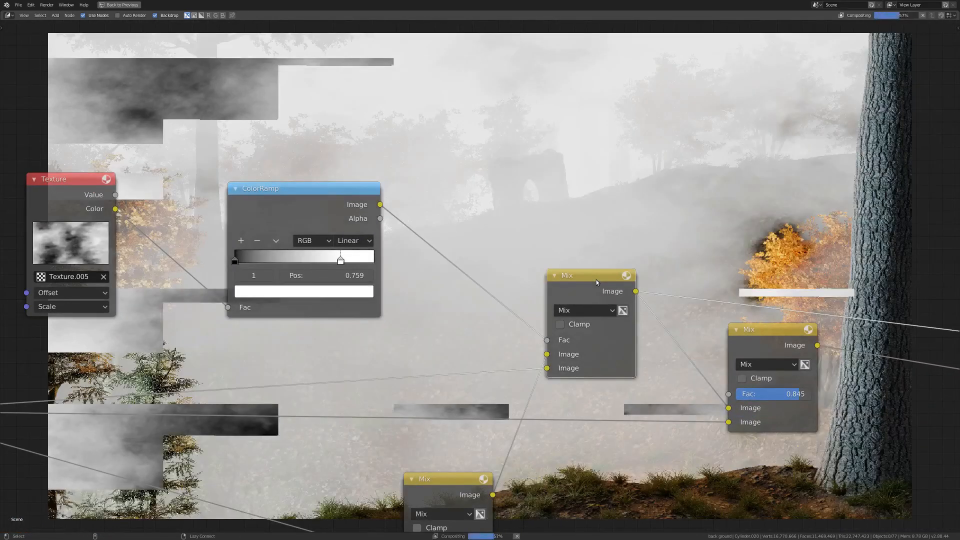
middle_drag(590, 292, 388, 44)
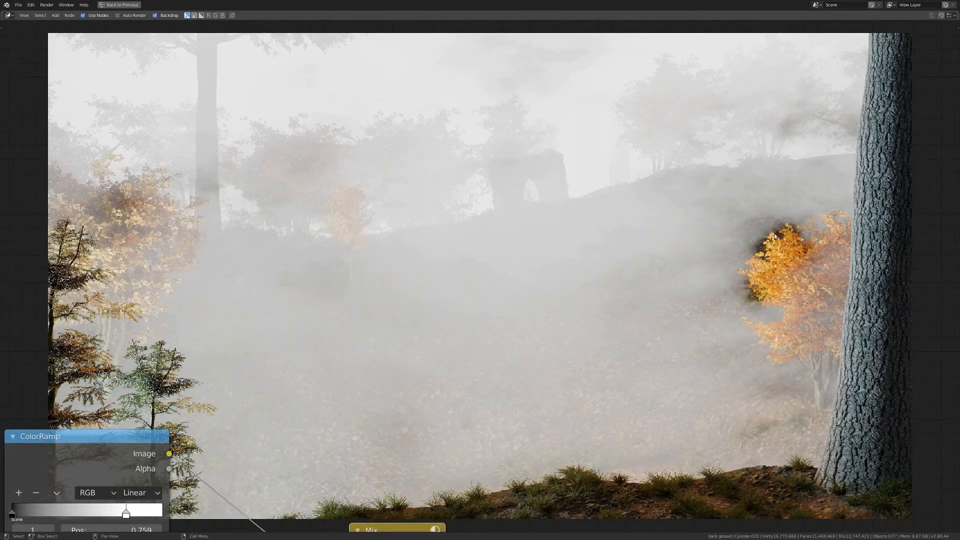
ctrl+shift+click(571, 248)
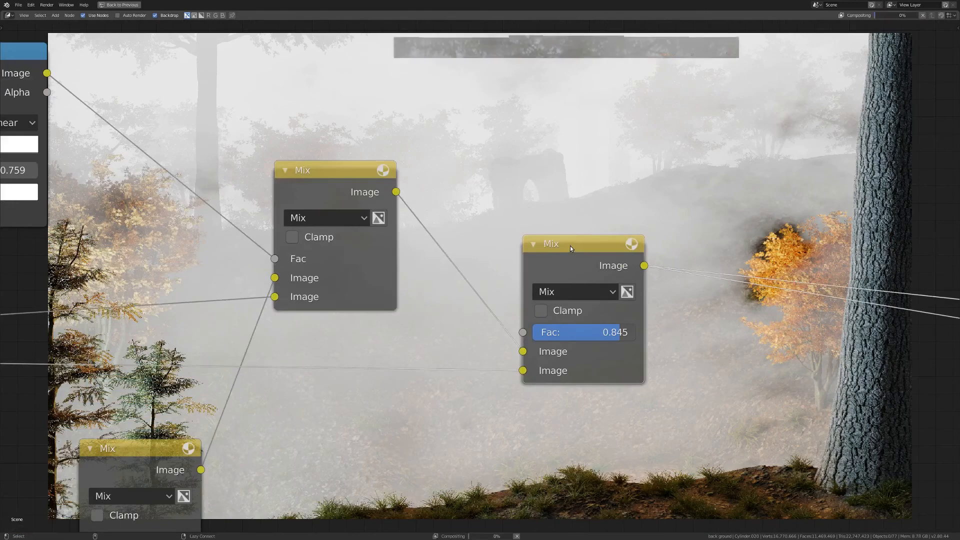
middle_drag(584, 253, 442, 368)
scroll(315, 437, down, 3)
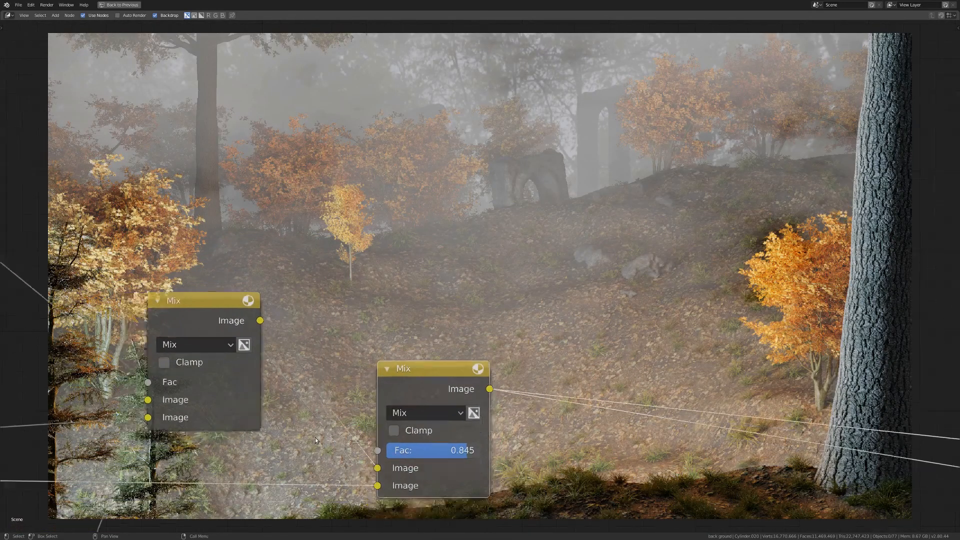
- Review the fog node setup and preview the Color Balance node's output on the backdrop
middle_drag(344, 419, 655, 355)
scroll(588, 350, down, 2)
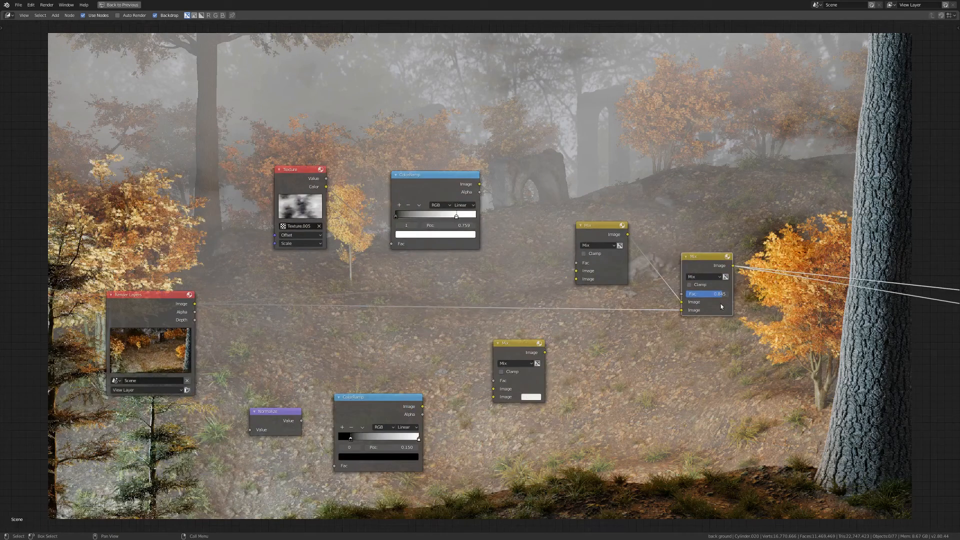
middle_drag(754, 330, 275, 338)
scroll(554, 439, up, 2)
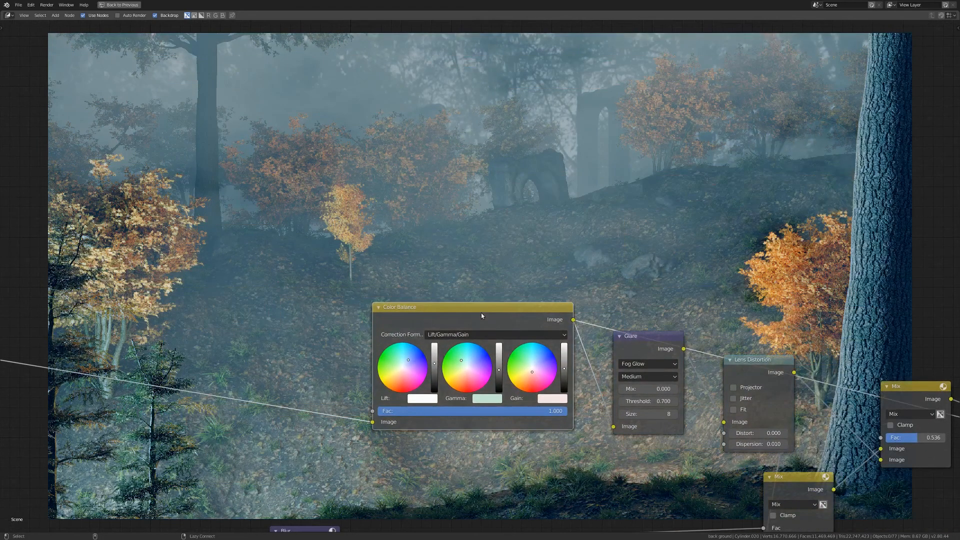
middle_drag(481, 313, 379, 304)
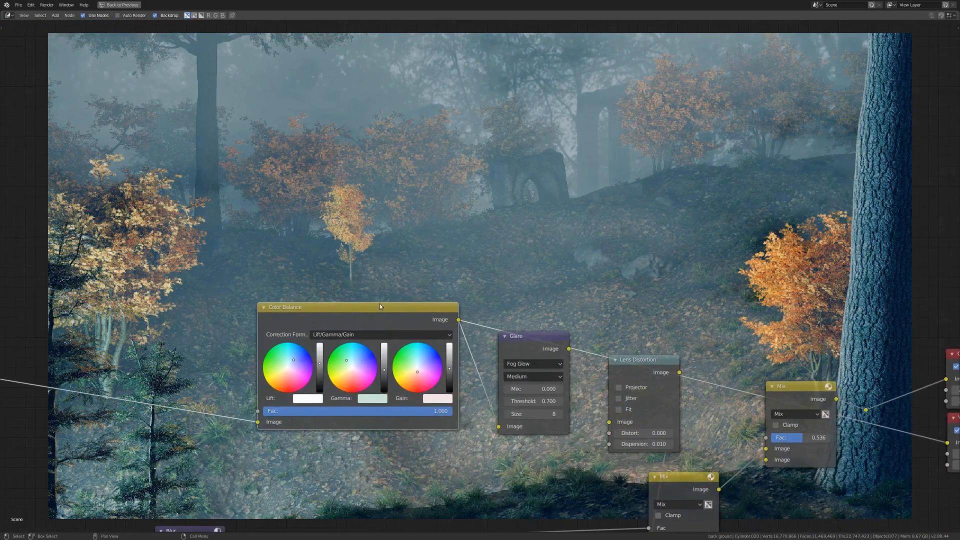